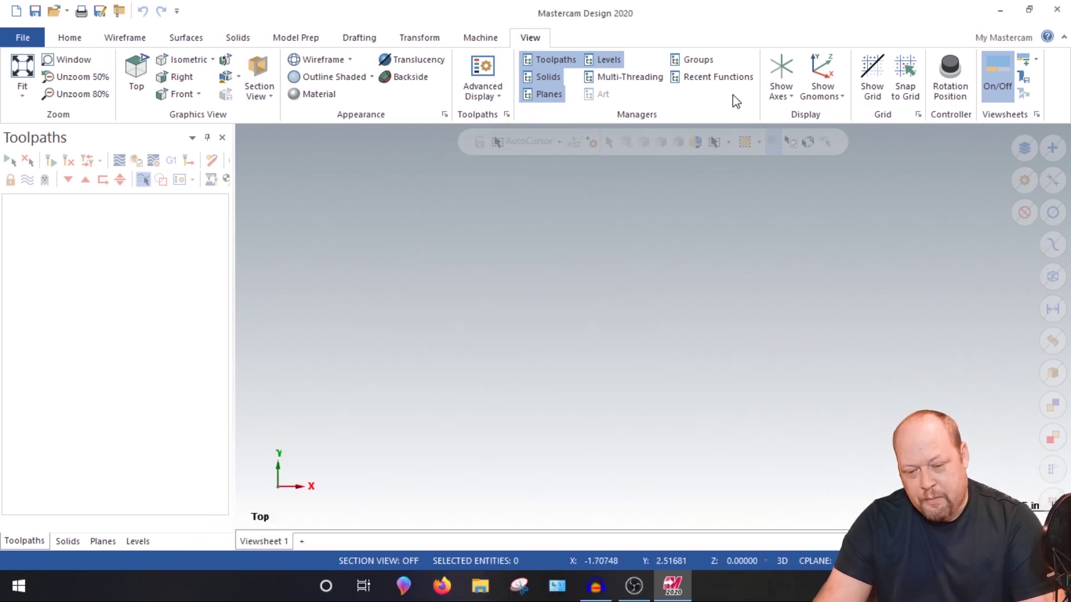
Show the axes and draw a 0.531 in diameter circle centred on the origin
{"action": "left_click", "coordinate": [783, 71]}
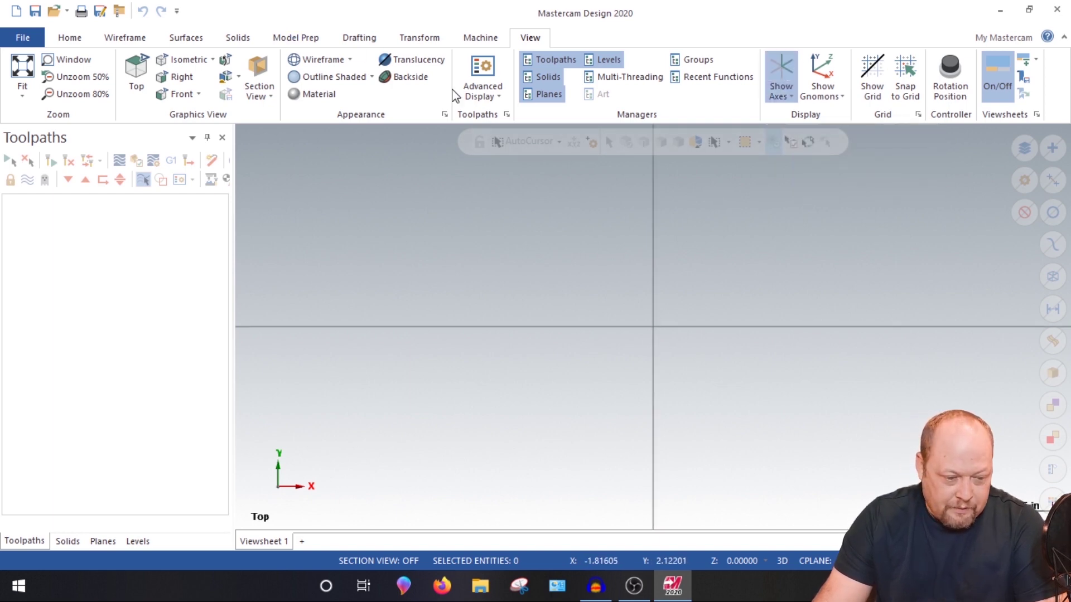
{"action": "left_click", "coordinate": [120, 43]}
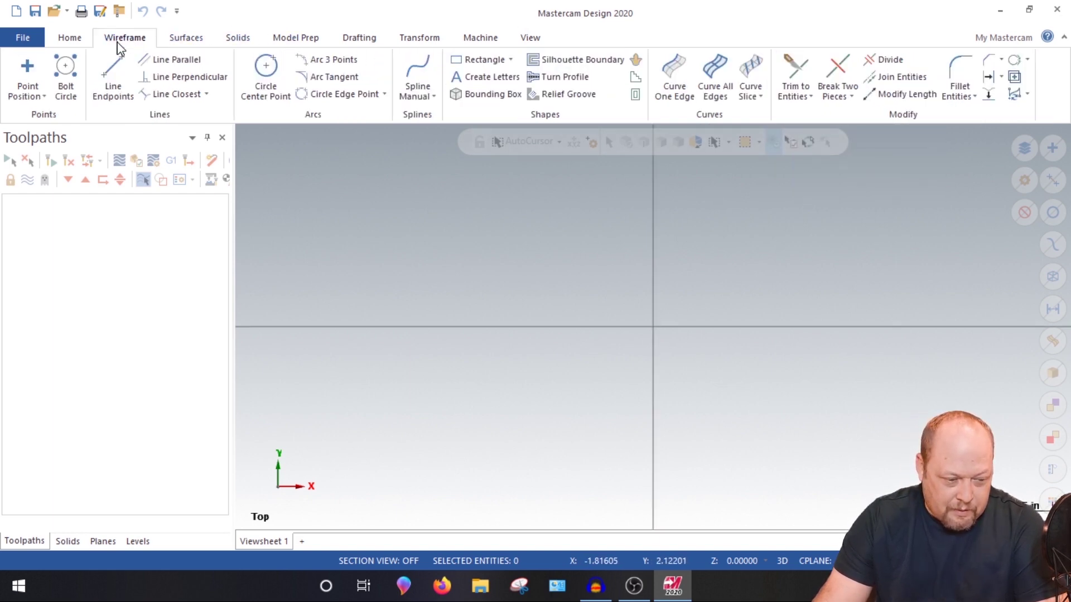
{"action": "left_click", "coordinate": [265, 81]}
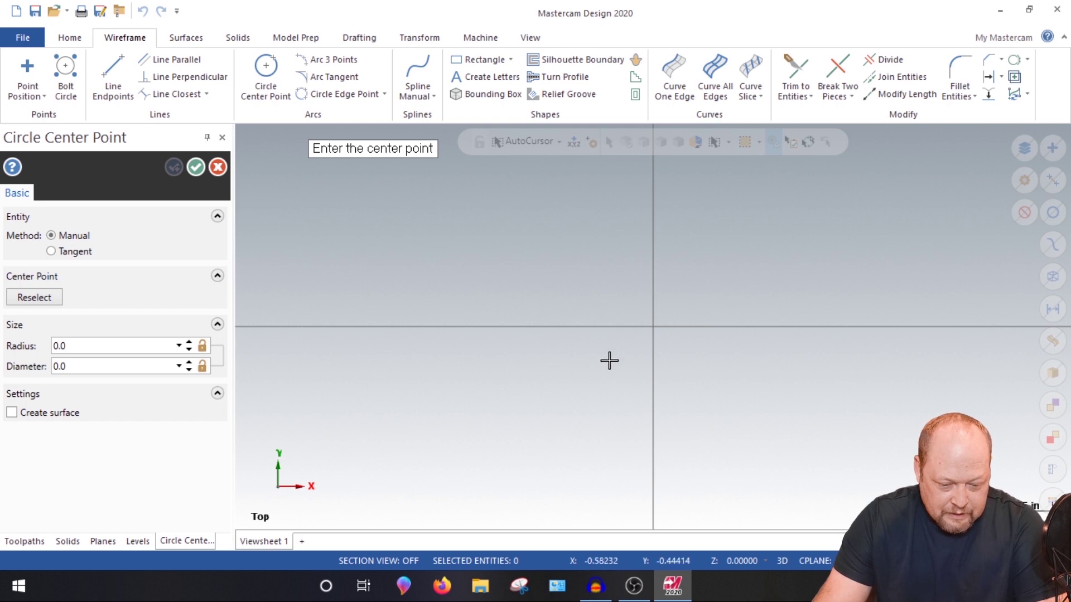
{"action": "left_click", "coordinate": [646, 332]}
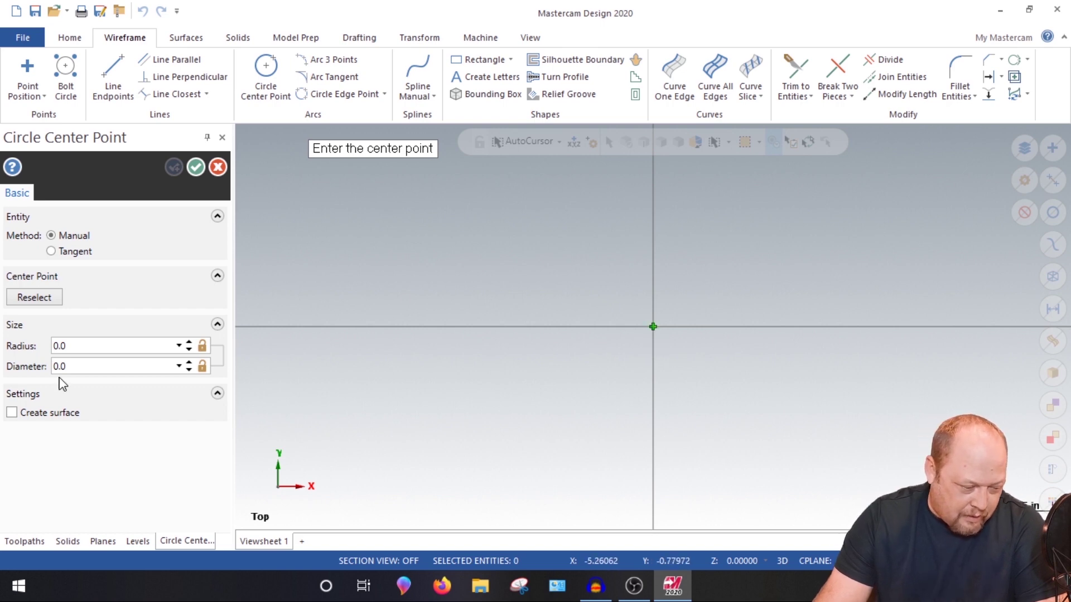
{"action": "left_click", "coordinate": [73, 368]}
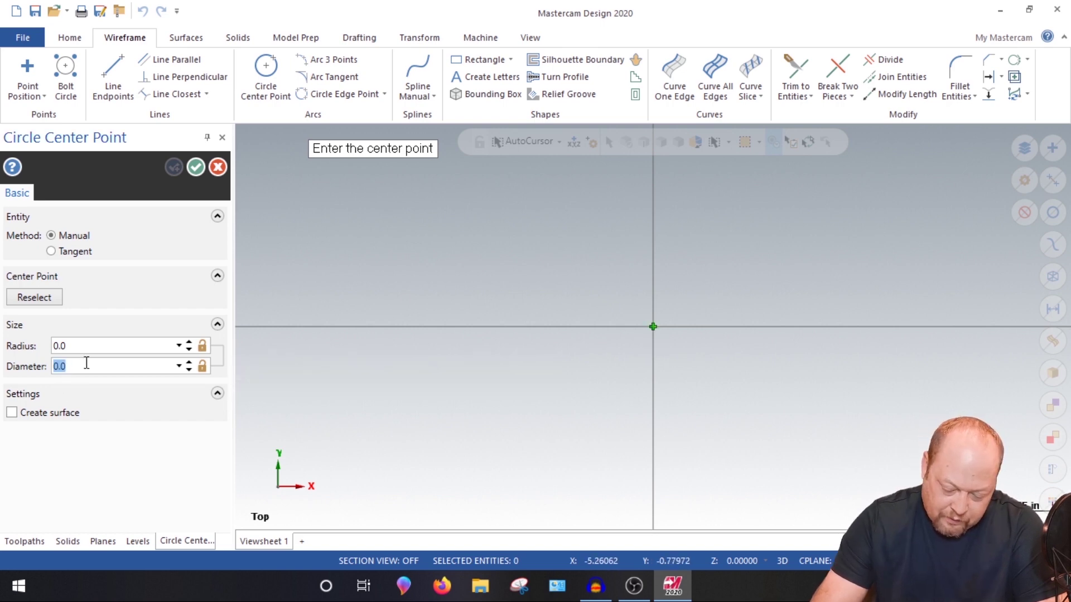
{"action": "type", "text": "531"}
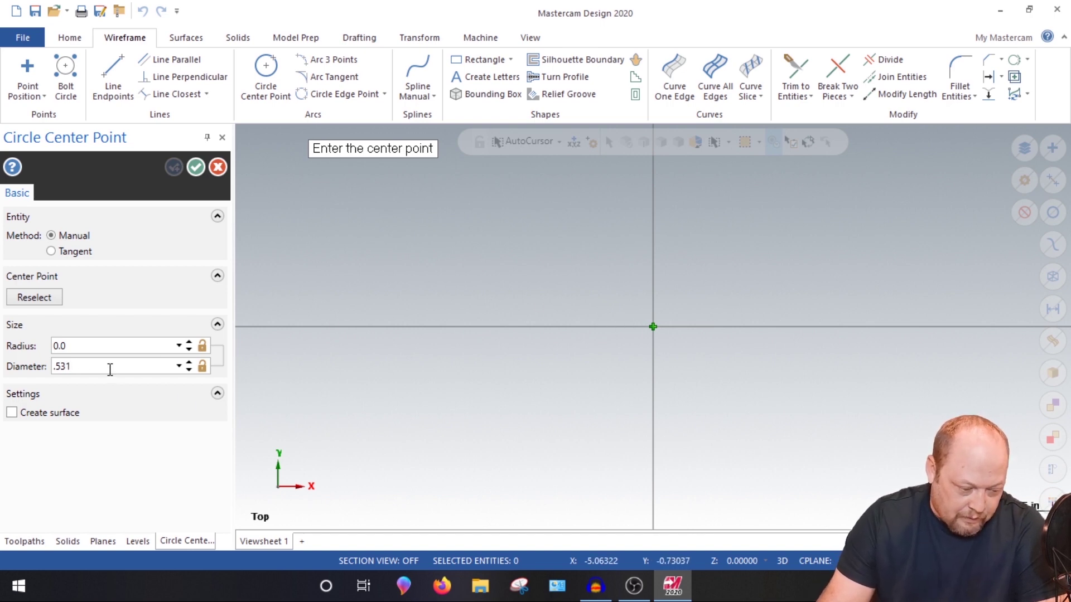
{"action": "left_click", "coordinate": [202, 366]}
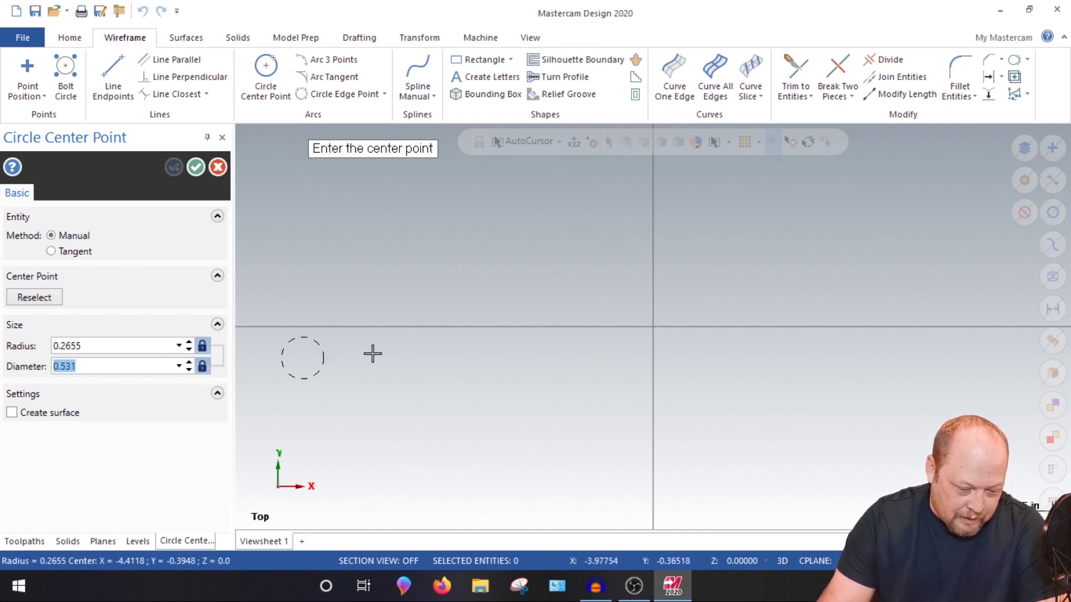
{"action": "left_click", "coordinate": [651, 328]}
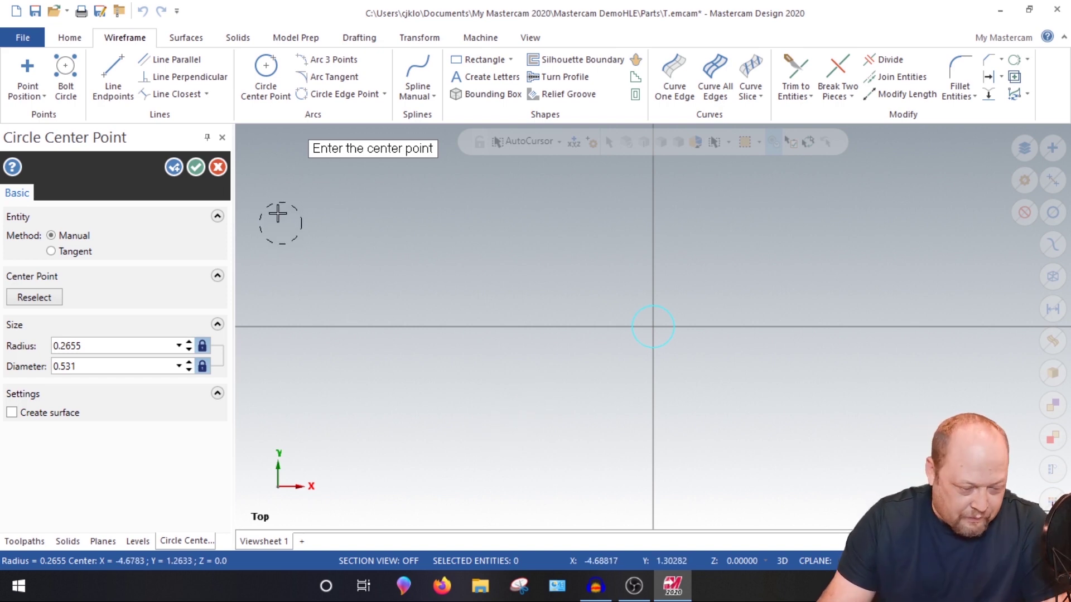
{"action": "left_click", "coordinate": [172, 166]}
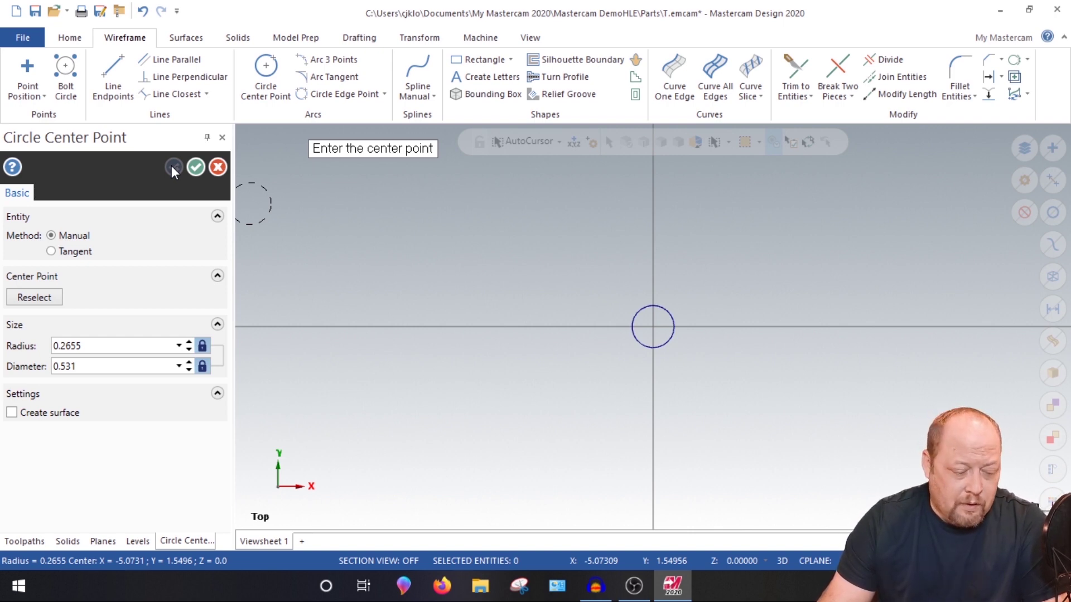
Draw a concentric 1.25 in diameter circle centred on the origin and finish the circle command
{"action": "double_click", "coordinate": [93, 372]}
{"action": "left_click", "coordinate": [93, 372]}
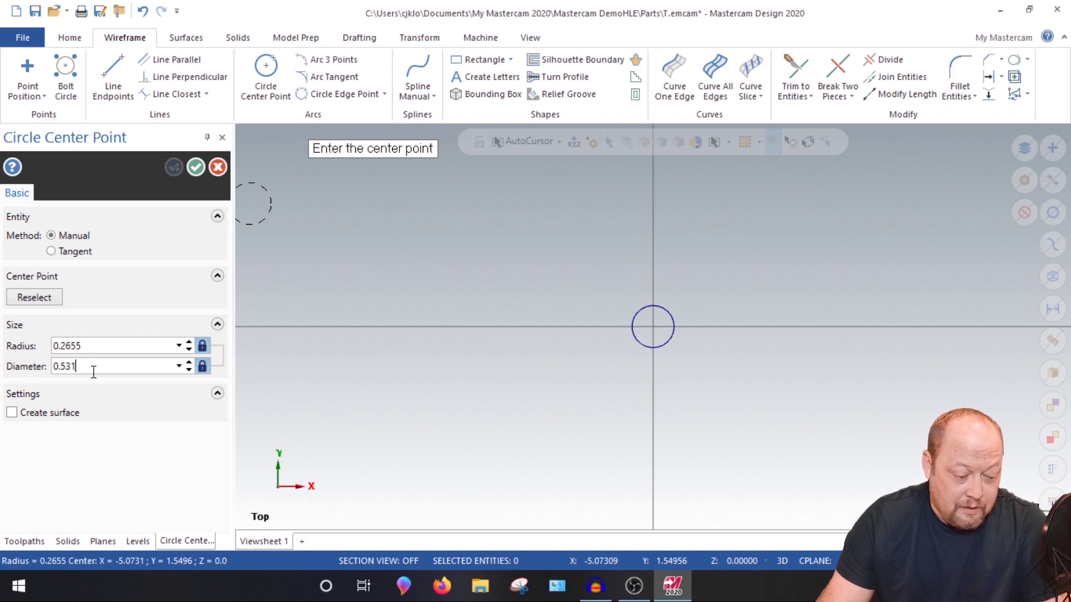
{"action": "left_click_drag", "start_coordinate": [94, 372], "coordinate": [54, 377]}
{"action": "type", "text": "1.25"}
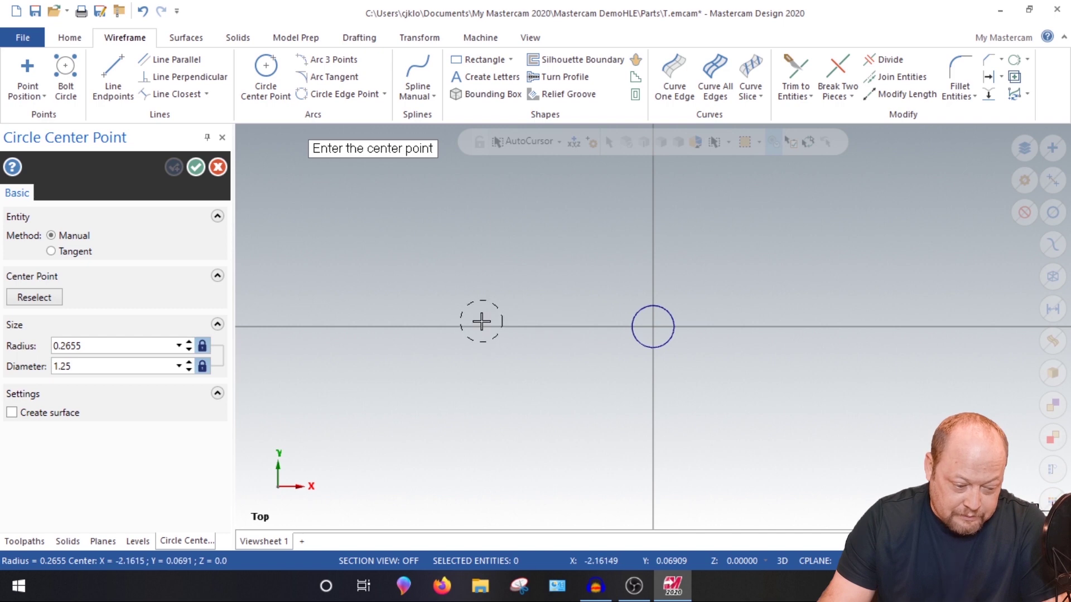
{"action": "key", "text": "Return"}
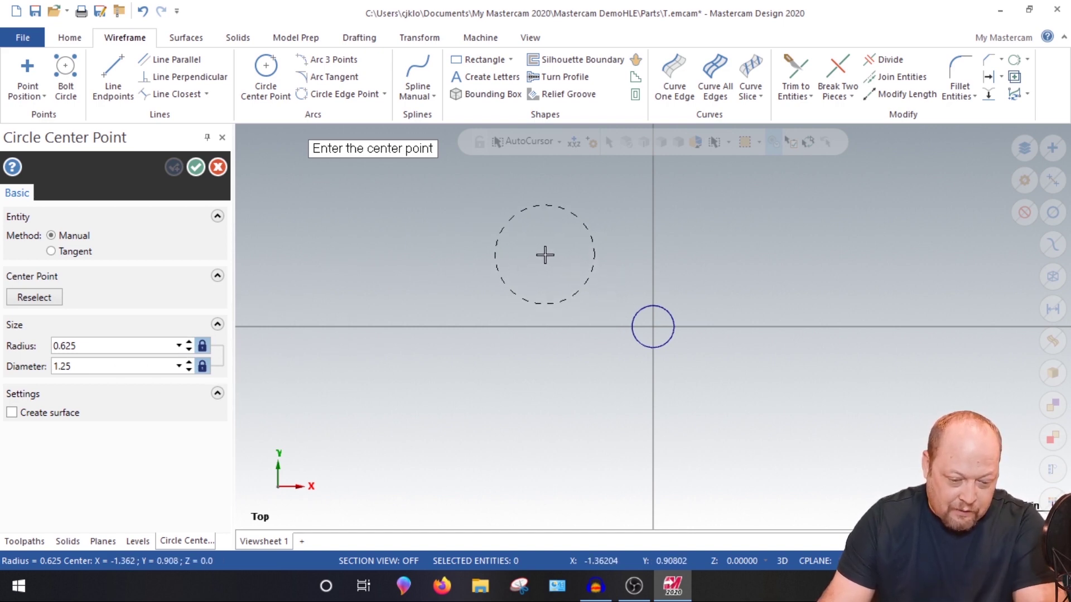
{"action": "left_click", "coordinate": [651, 327]}
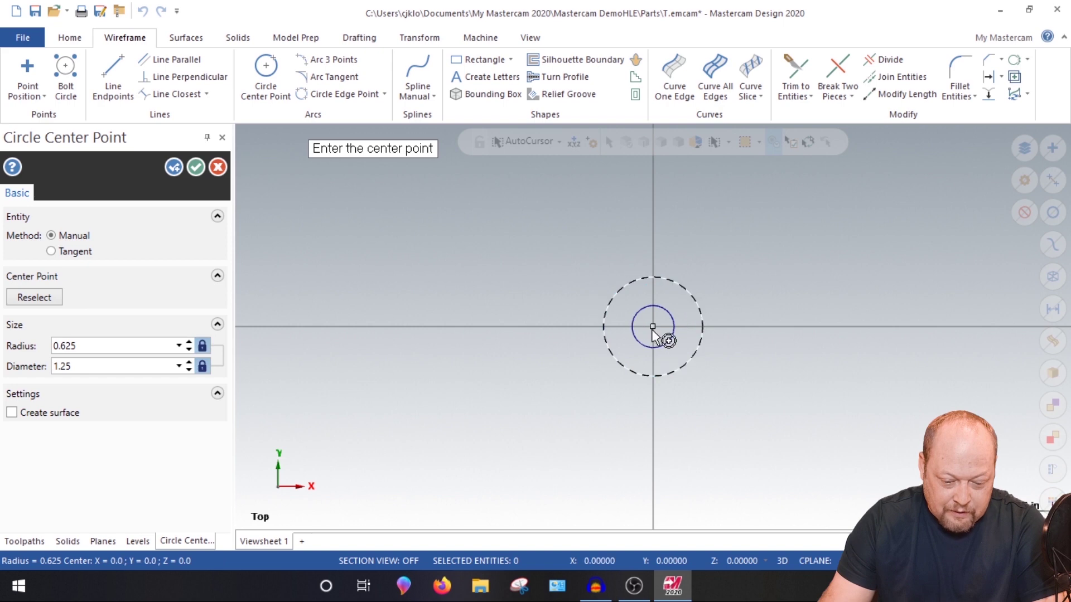
{"action": "left_click", "coordinate": [198, 169]}
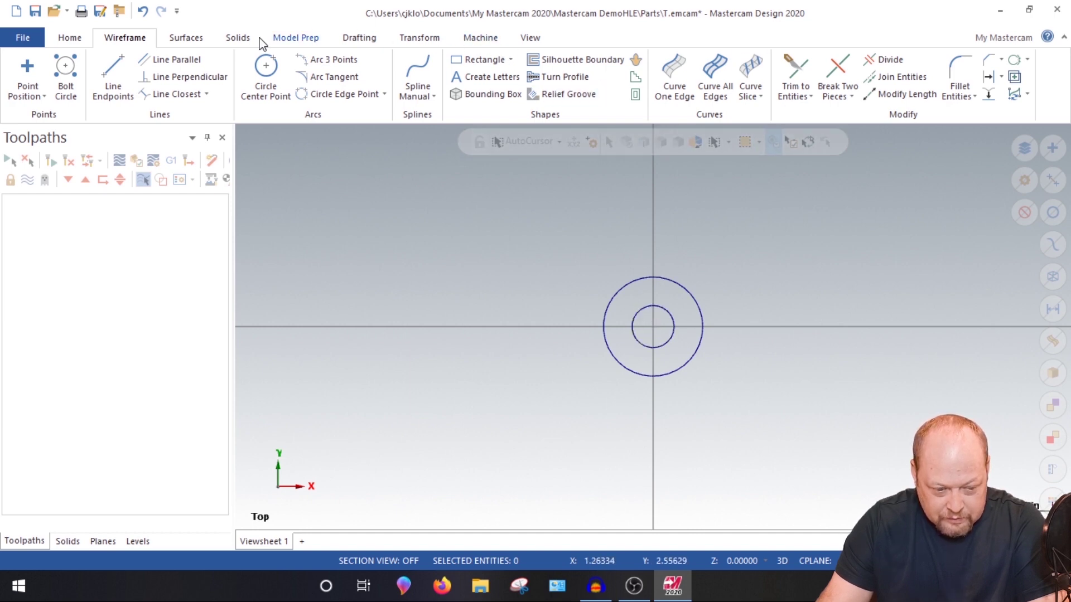
Turn on the gnomons and compare the circles' orientation in tilted and top views
{"action": "left_click", "coordinate": [526, 37]}
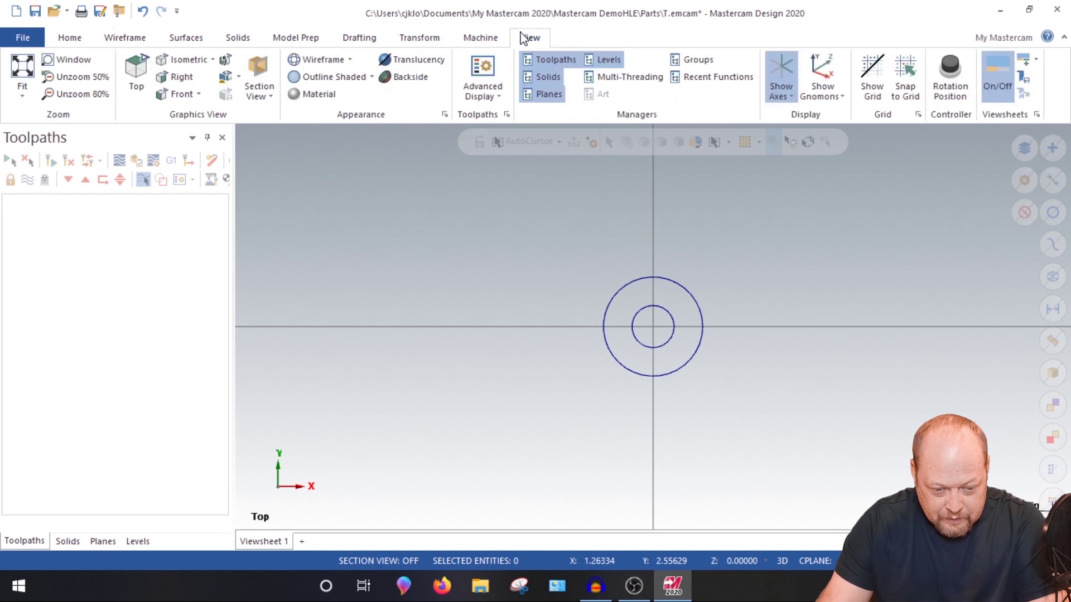
{"action": "left_click", "coordinate": [807, 70]}
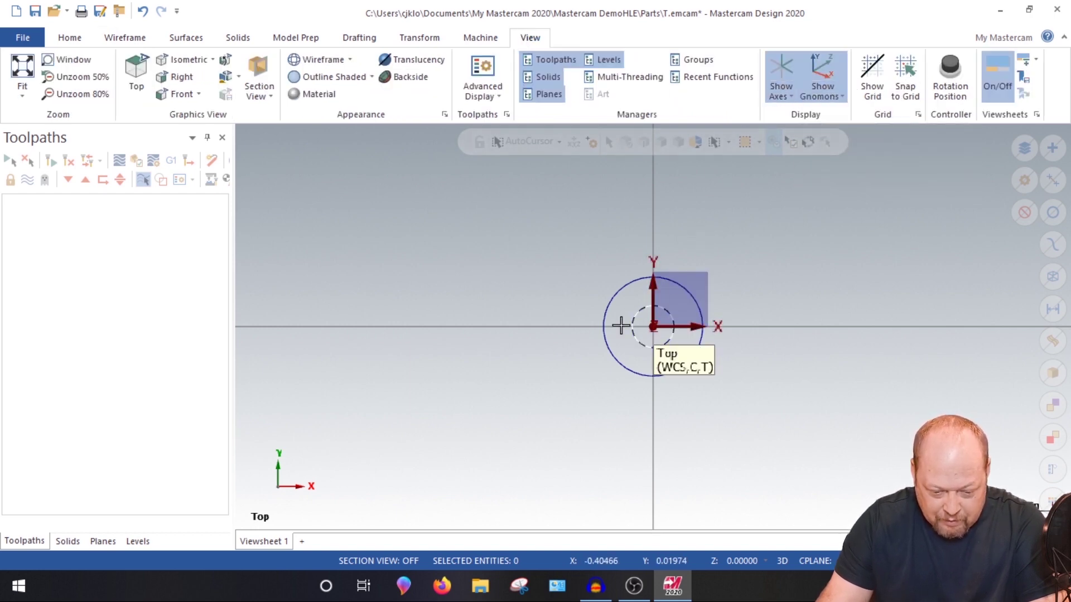
{"action": "middle_click_drag", "start_coordinate": [621, 326], "coordinate": [598, 275]}
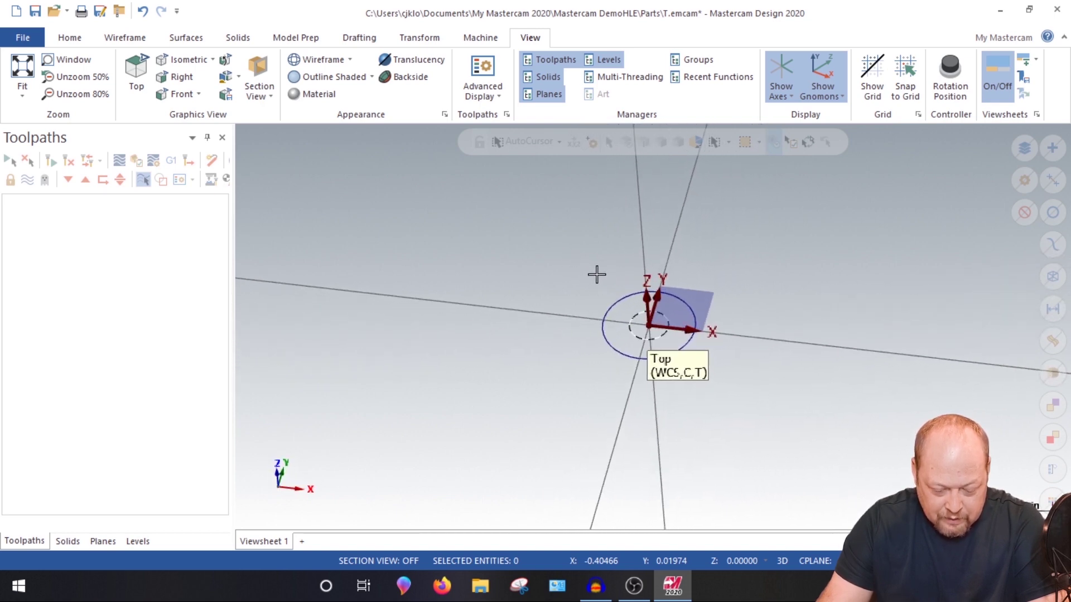
{"action": "right_click", "coordinate": [555, 258]}
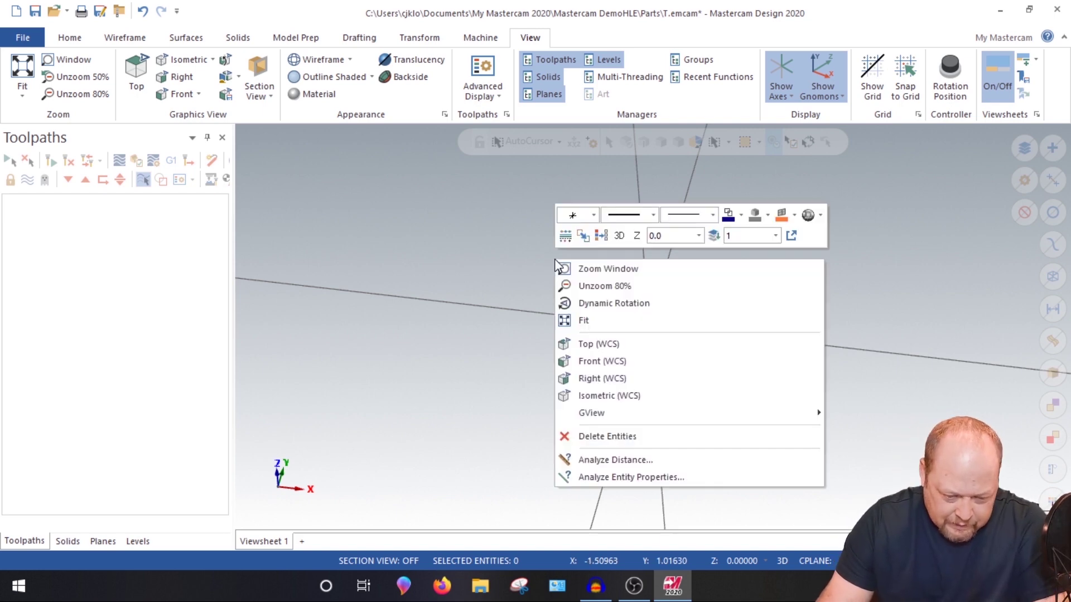
{"action": "left_click", "coordinate": [598, 344]}
{"action": "middle_click_drag", "start_coordinate": [600, 362], "coordinate": [549, 301]}
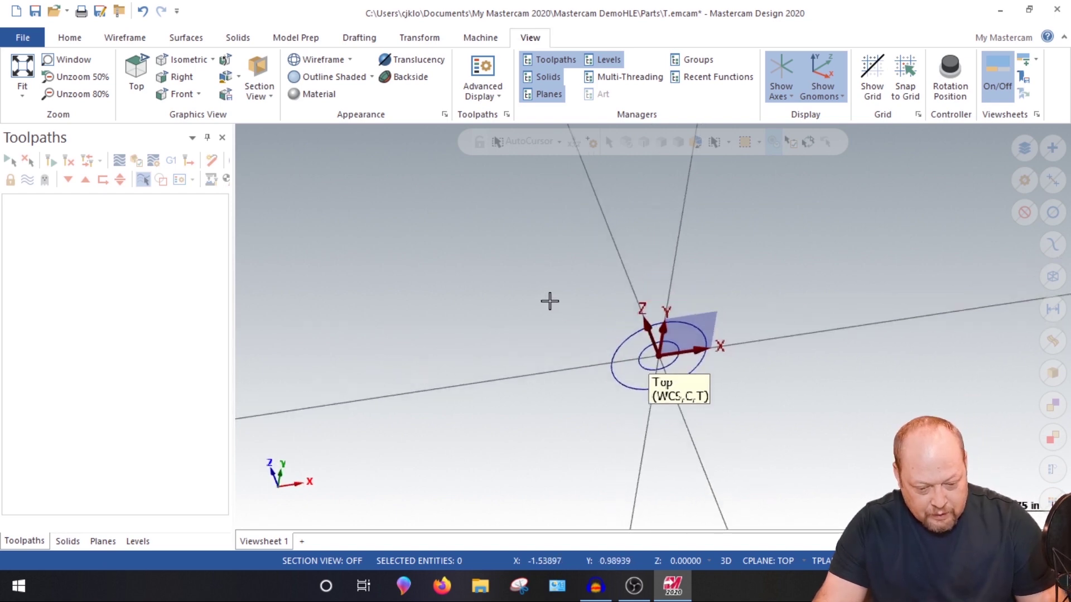
{"action": "key", "text": "alt+1"}
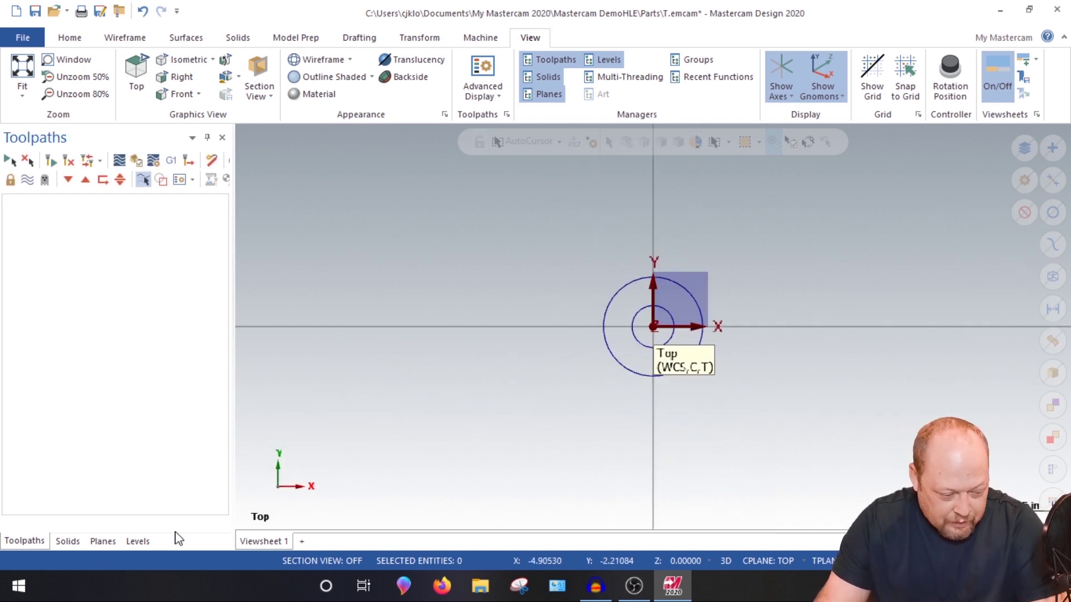
Open the Planes manager and set the graphics view to the Top plane
{"action": "left_click", "coordinate": [103, 541]}
{"action": "middle_click_drag", "start_coordinate": [566, 277], "coordinate": [549, 227]}
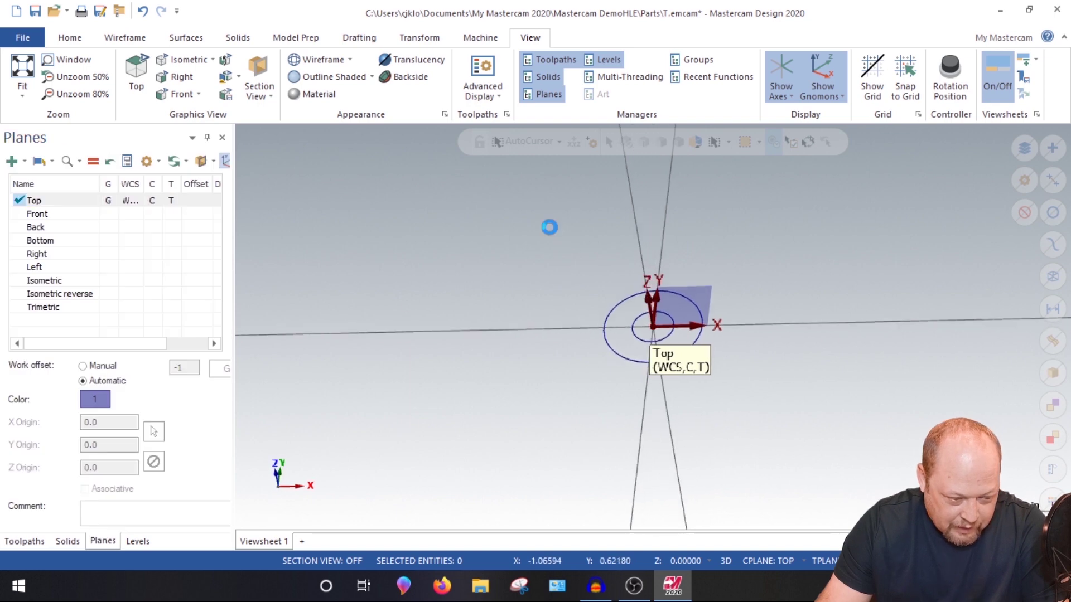
{"action": "left_click", "coordinate": [108, 200]}
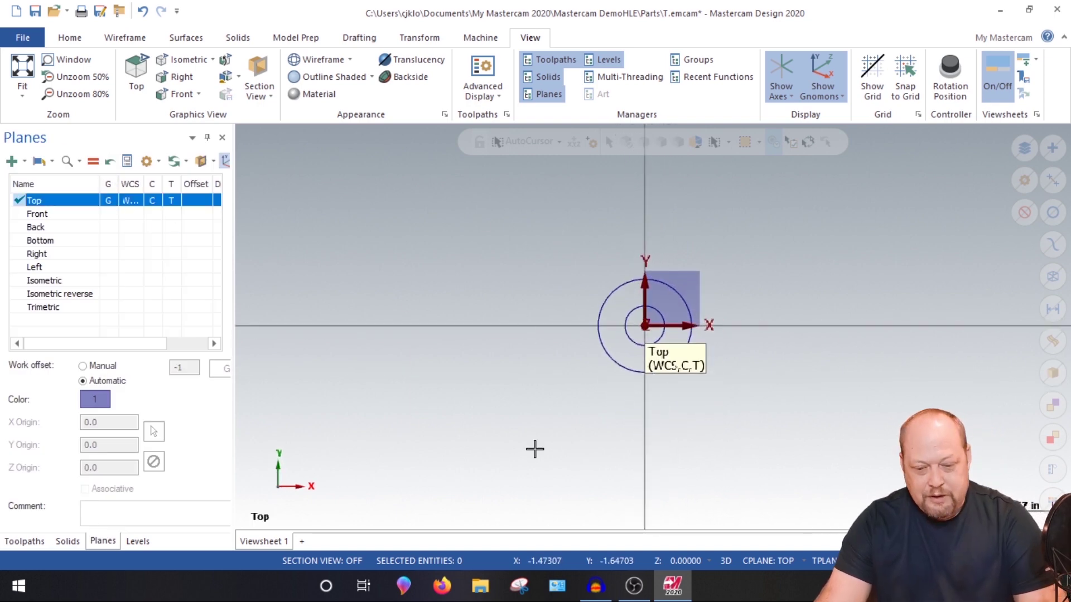
Turn off the gnomons, and switch the axes display off and back on
{"action": "left_click", "coordinate": [818, 74]}
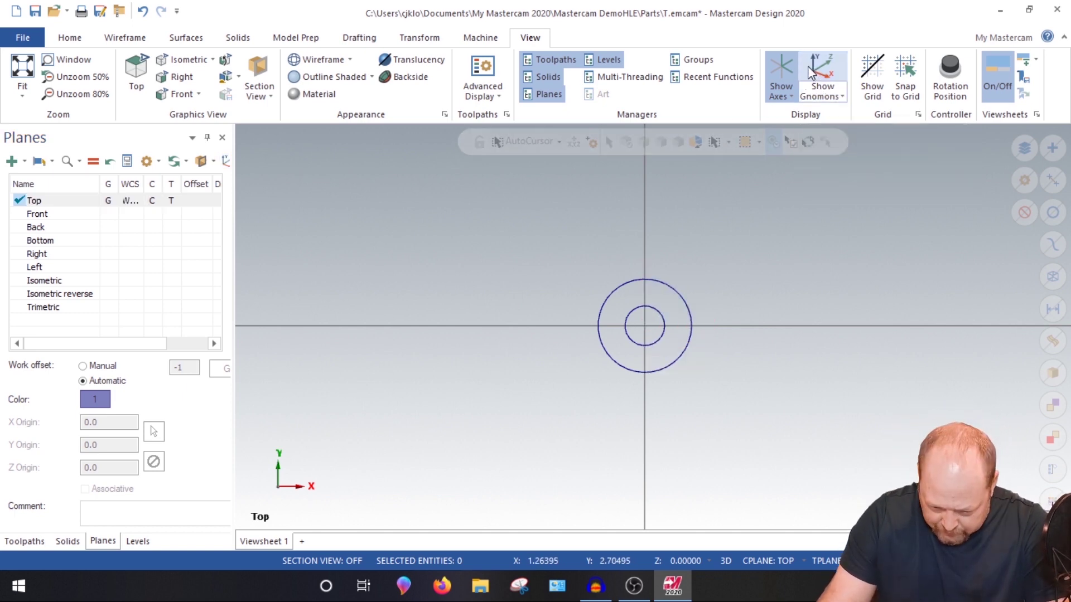
{"action": "left_click", "coordinate": [773, 70]}
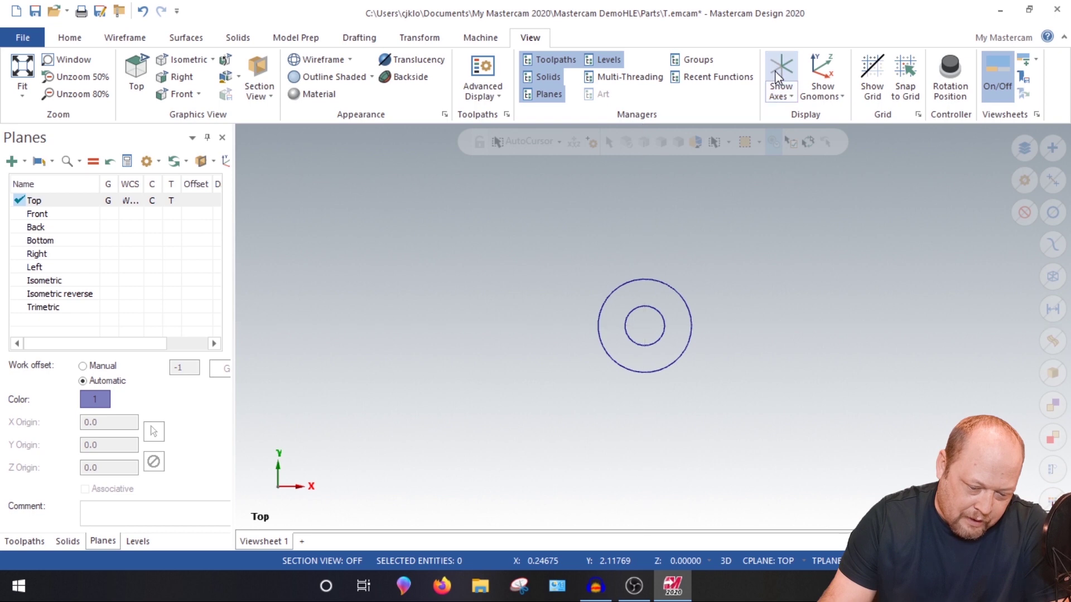
{"action": "left_click", "coordinate": [774, 70]}
Translate both circles by -0.125 in along Z using the Join method with one instance
{"action": "middle_click_drag", "start_coordinate": [435, 286], "coordinate": [566, 236]}
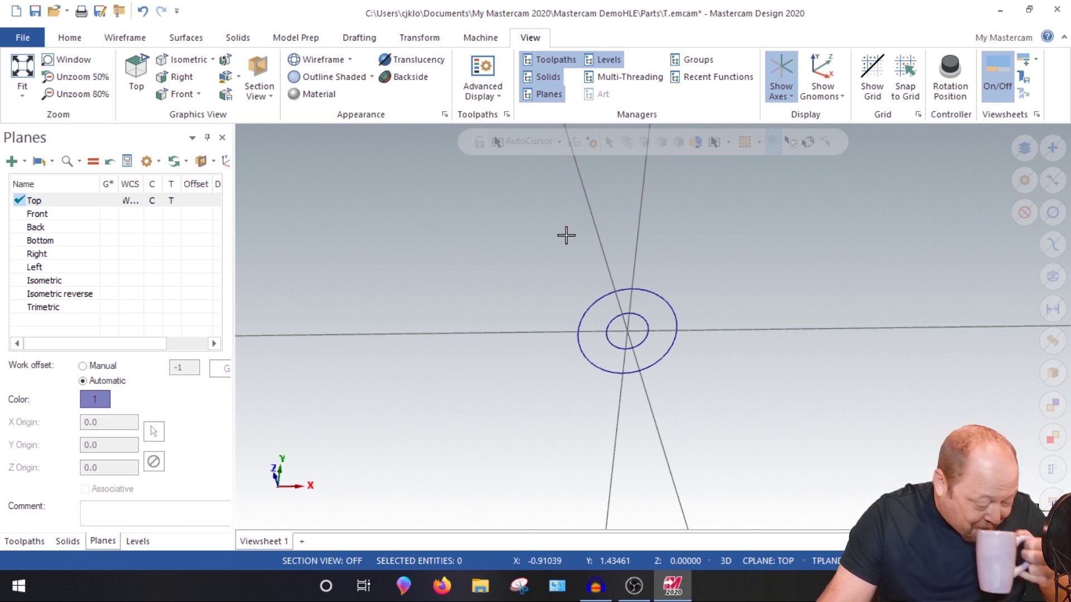
{"action": "left_click", "coordinate": [619, 313]}
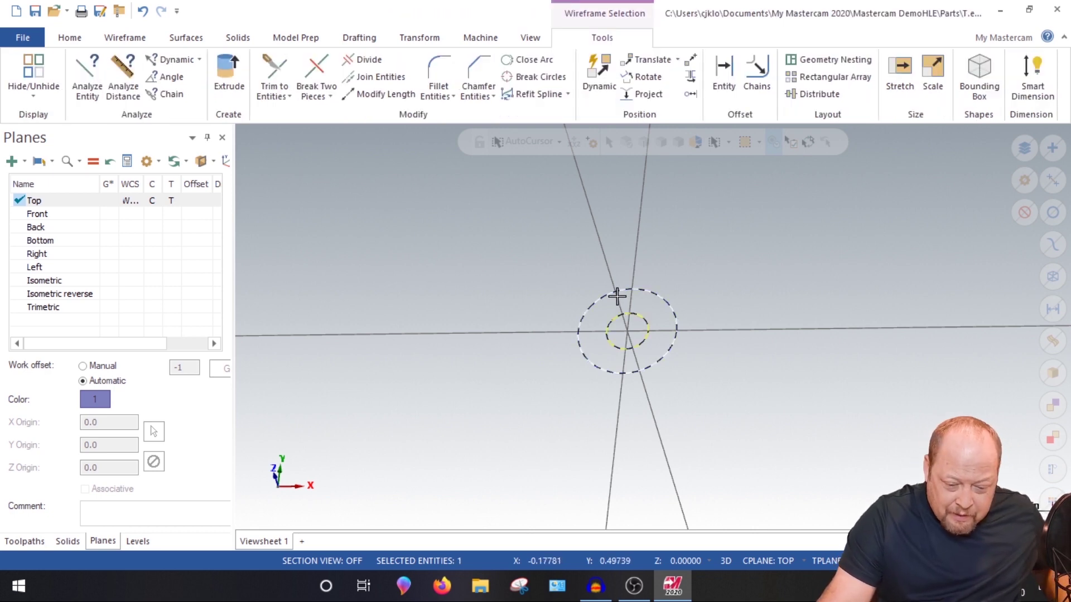
{"action": "left_click", "coordinate": [618, 292]}
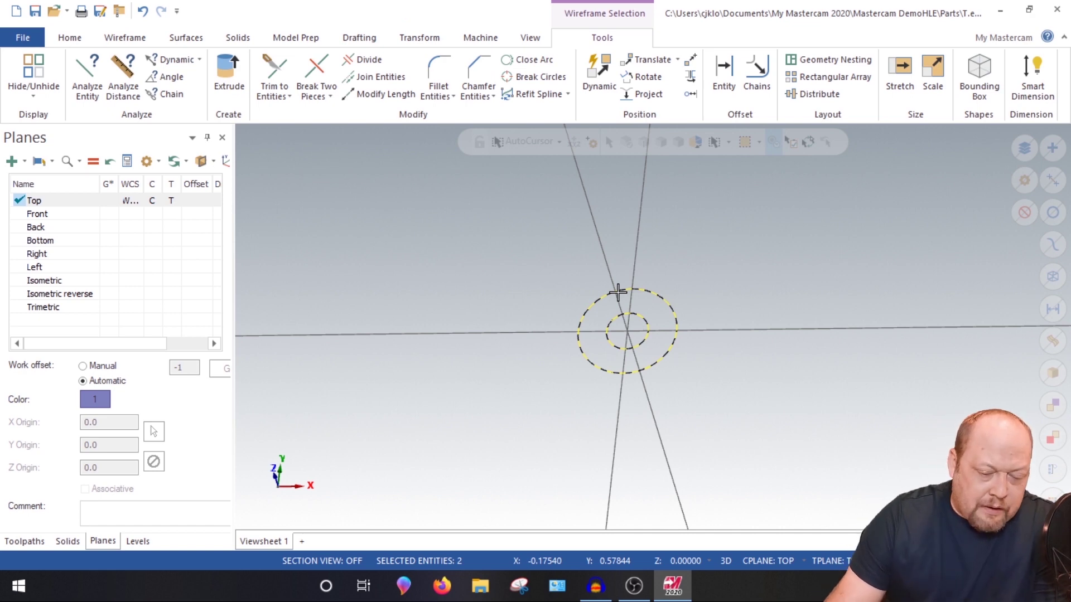
{"action": "left_click", "coordinate": [418, 41]}
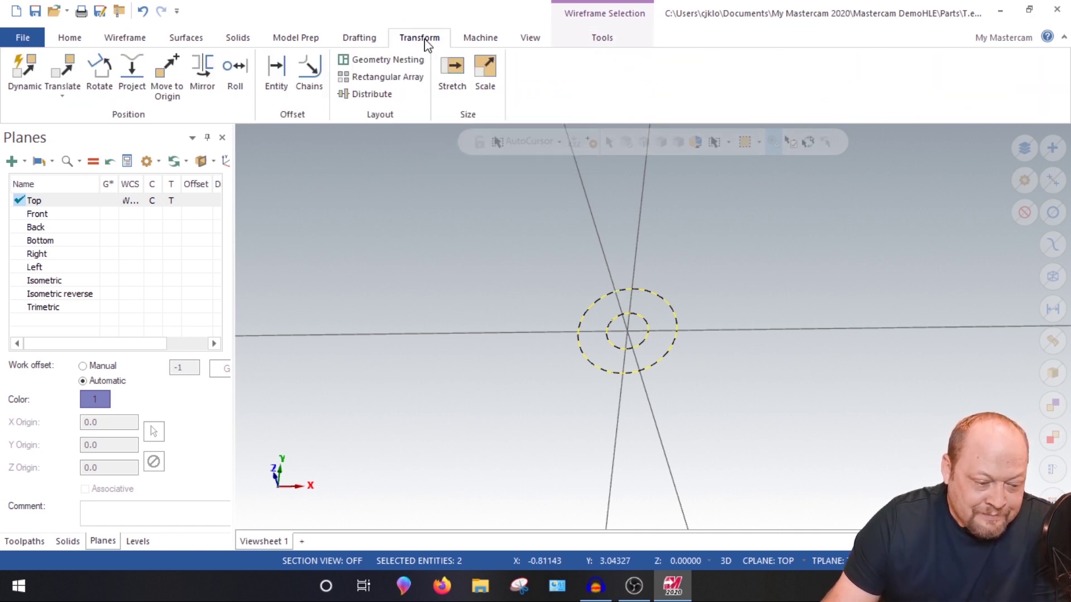
{"action": "left_click", "coordinate": [71, 80]}
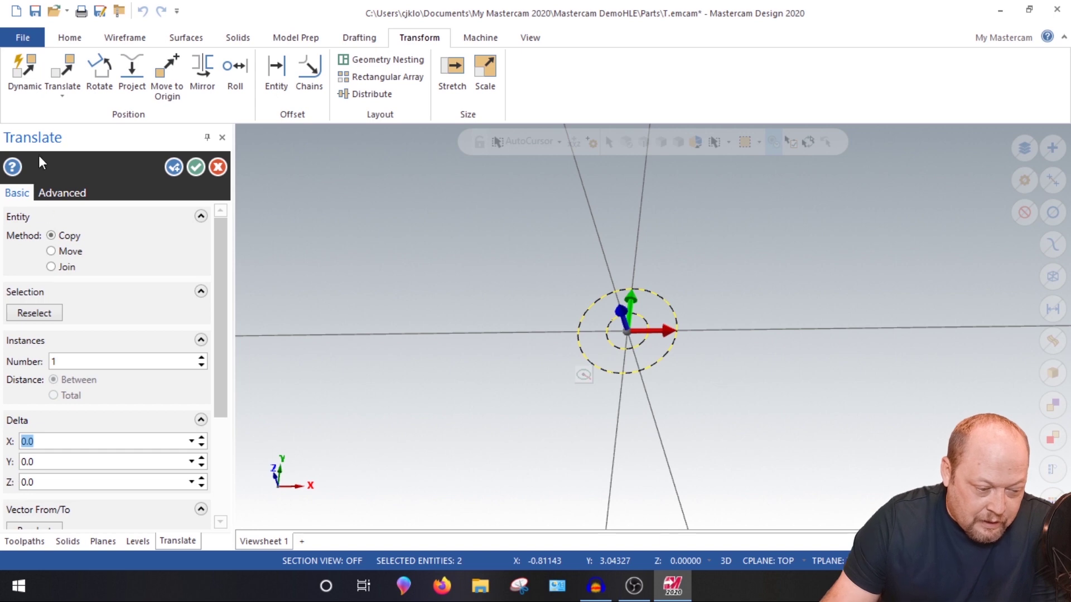
{"action": "left_click", "coordinate": [201, 486]}
{"action": "left_click", "coordinate": [201, 486]}
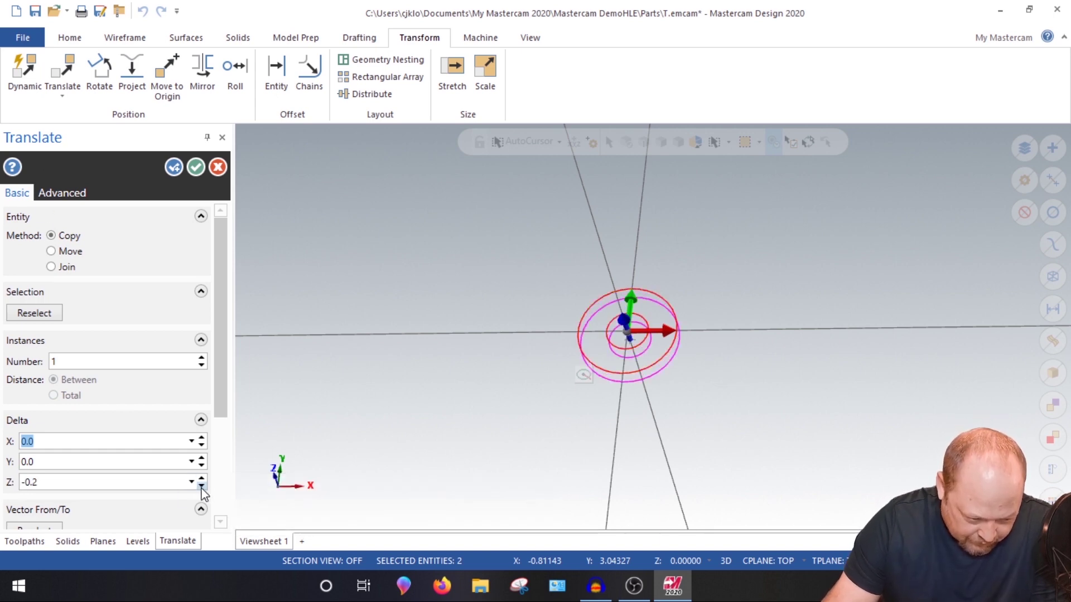
{"action": "left_click", "coordinate": [51, 267]}
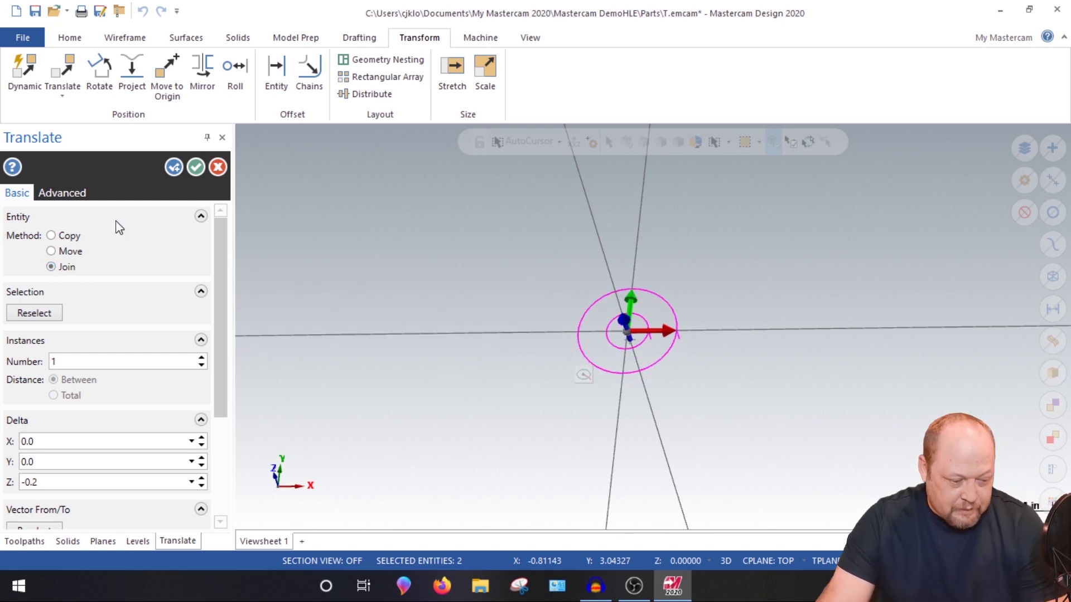
{"action": "left_click", "coordinate": [202, 480]}
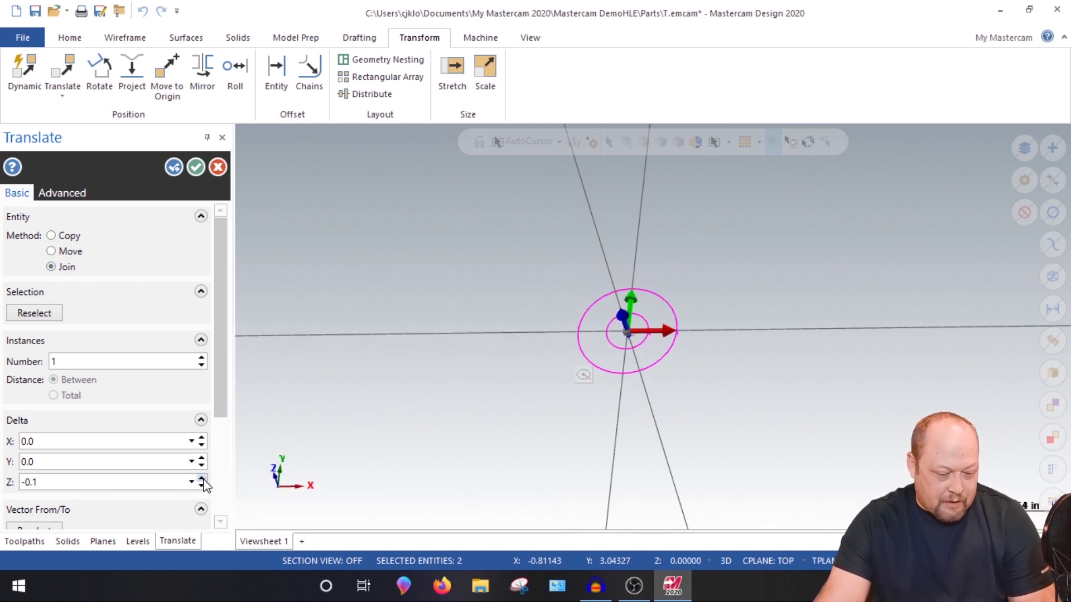
{"action": "double_click", "coordinate": [80, 483]}
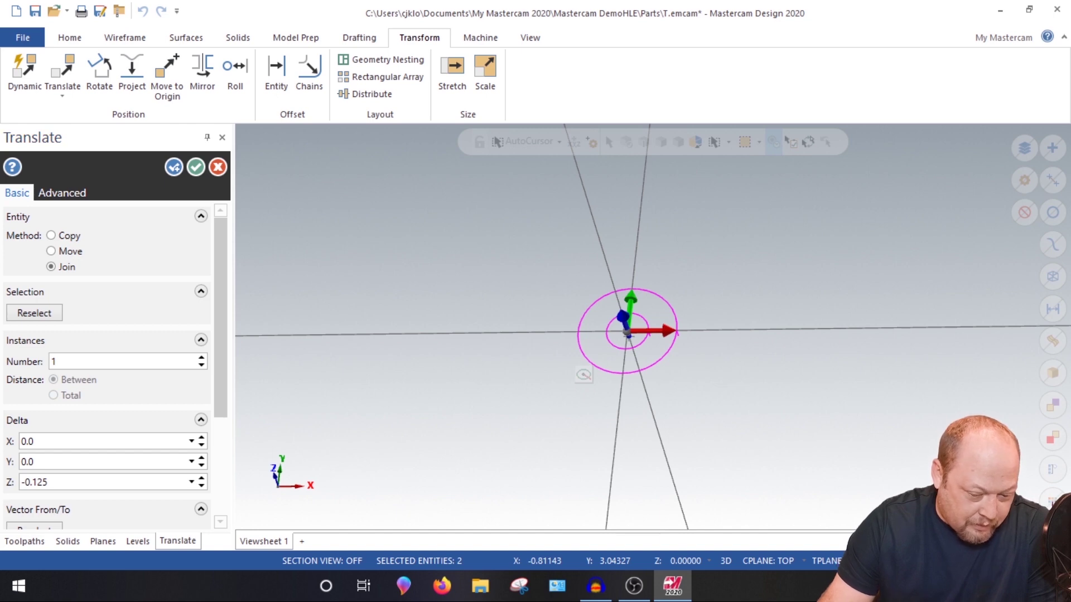
{"action": "left_click", "coordinate": [196, 167]}
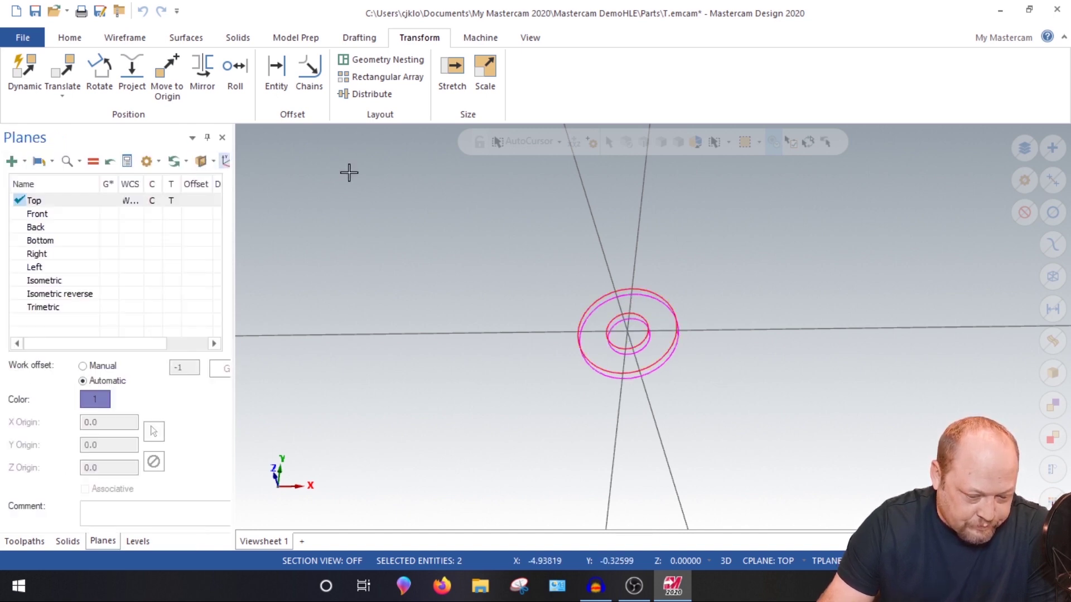
{"action": "mouse_move", "coordinate": [514, 299]}
{"action": "middle_mouse_down"}
{"action": "mouse_move", "coordinate": [555, 315]}
{"action": "mouse_move", "coordinate": [499, 293]}
{"action": "middle_mouse_up"}
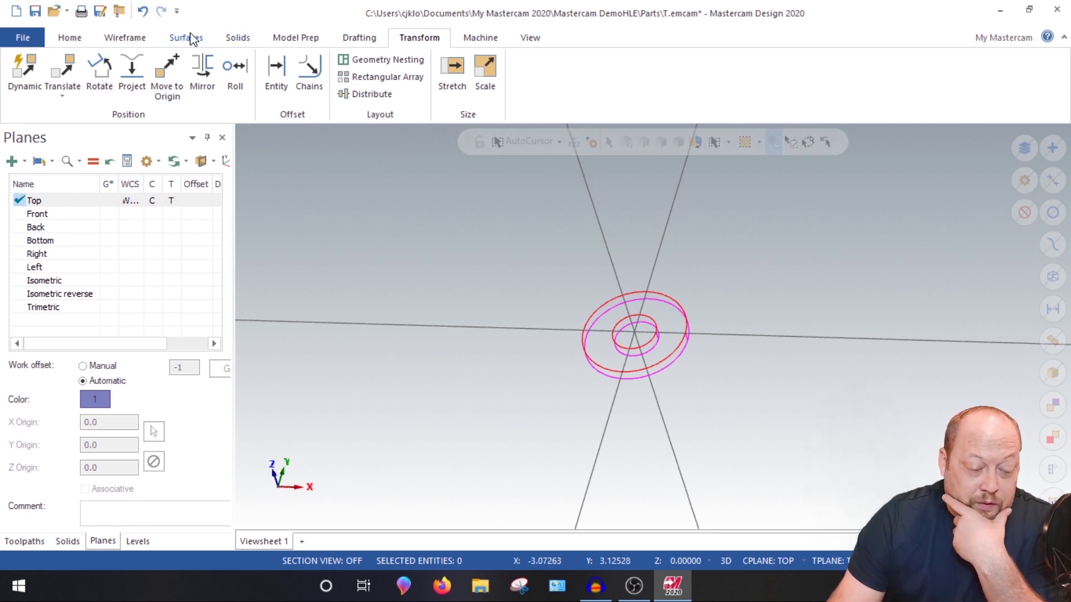
Create a ruled surface between the upper and lower outer circles, chaining them as single entities, to form the outer wall
{"action": "left_click", "coordinate": [190, 38]}
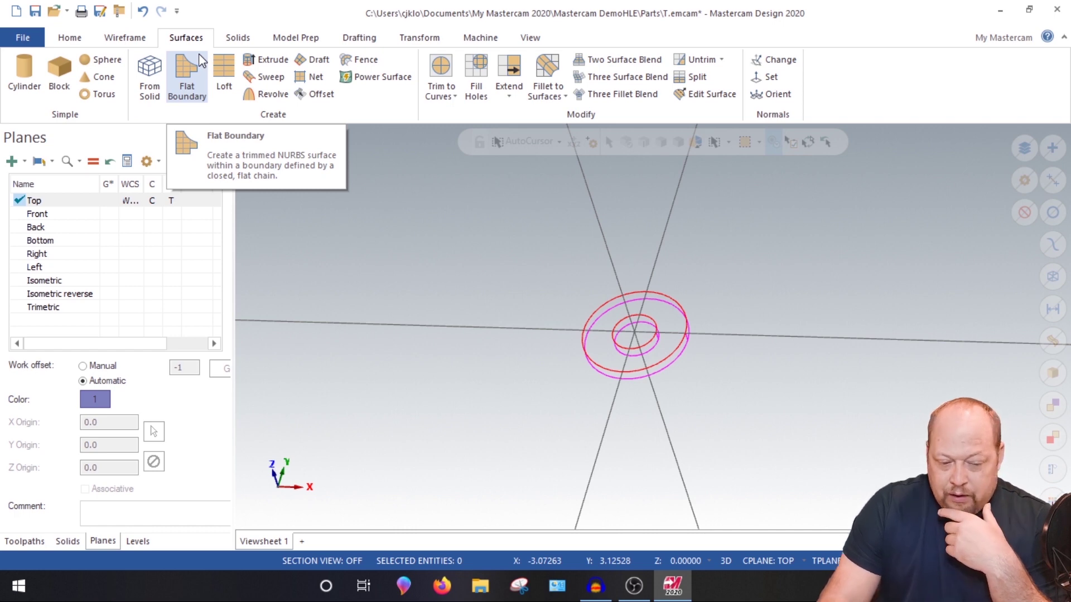
{"action": "left_click", "coordinate": [223, 72]}
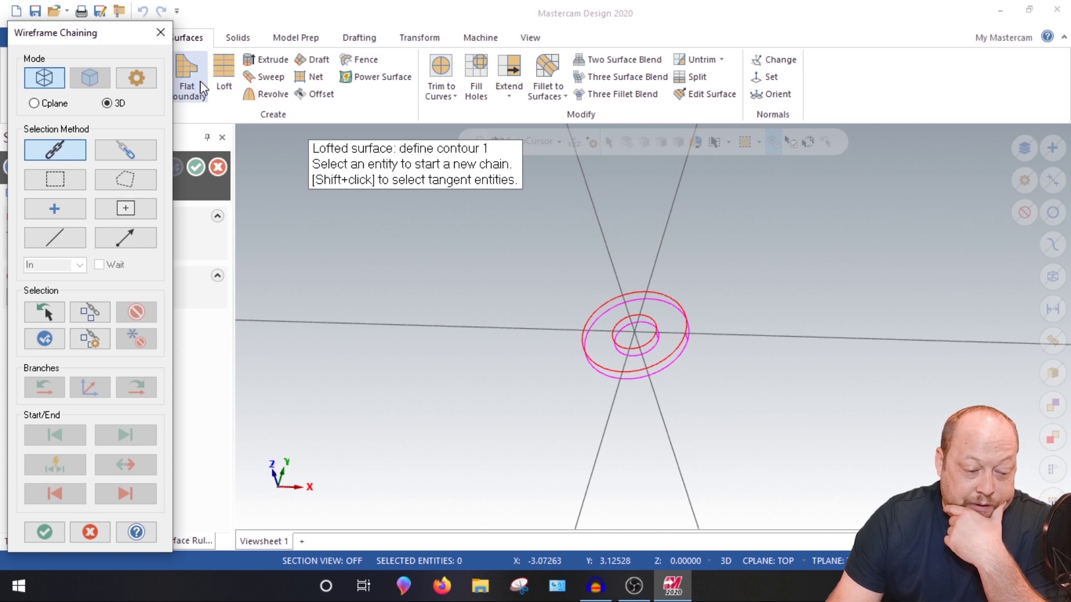
{"action": "left_click", "coordinate": [55, 237]}
{"action": "scroll", "coordinate": [666, 322], "scroll_direction": "up", "scroll_amount": 5}
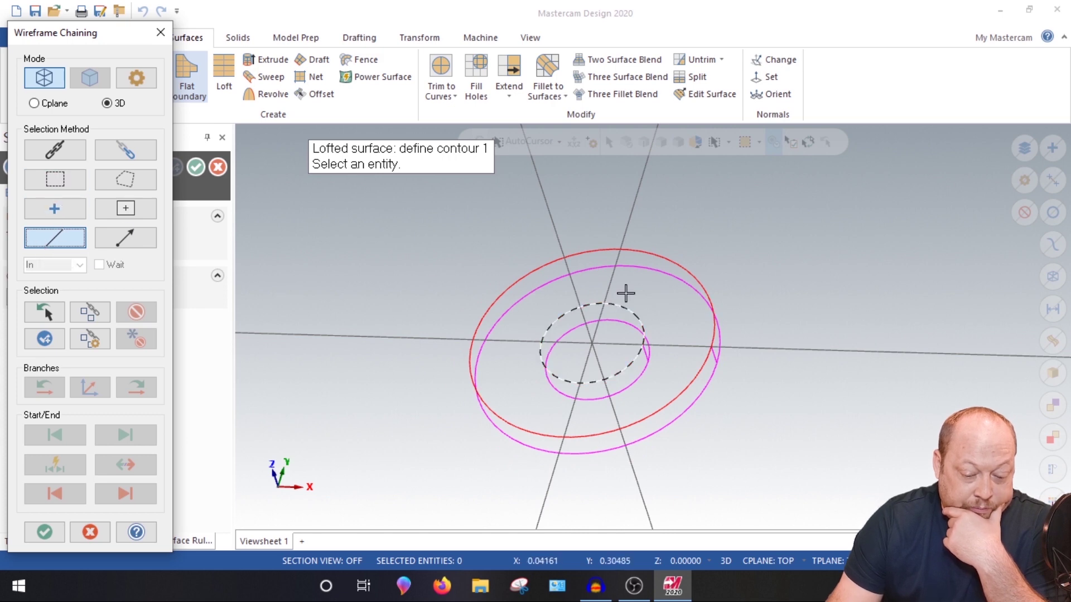
{"action": "left_click", "coordinate": [680, 290]}
{"action": "left_click", "coordinate": [685, 272]}
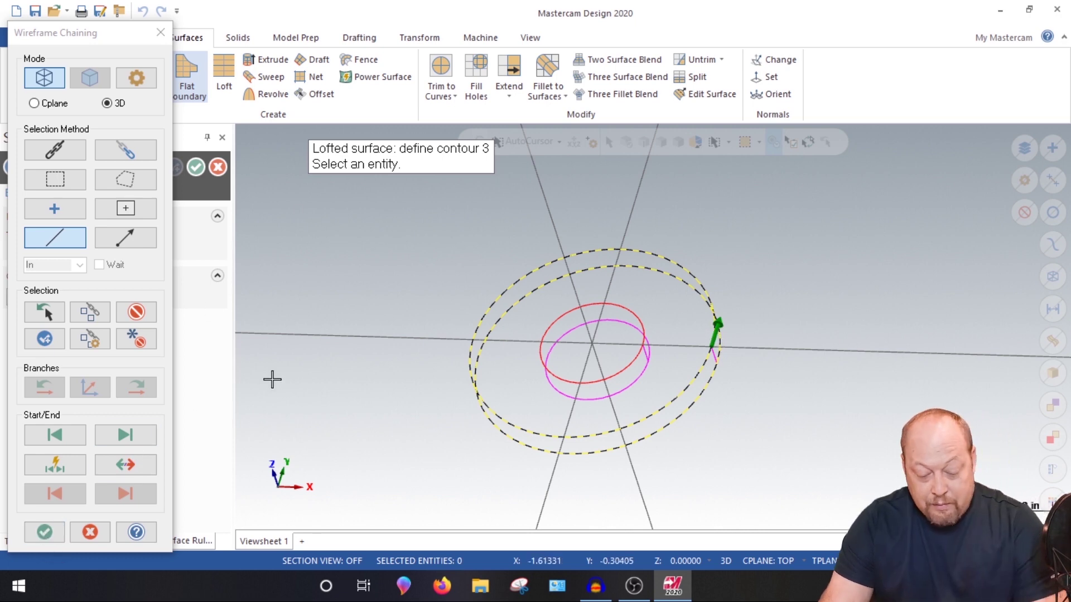
{"action": "key", "text": "Return"}
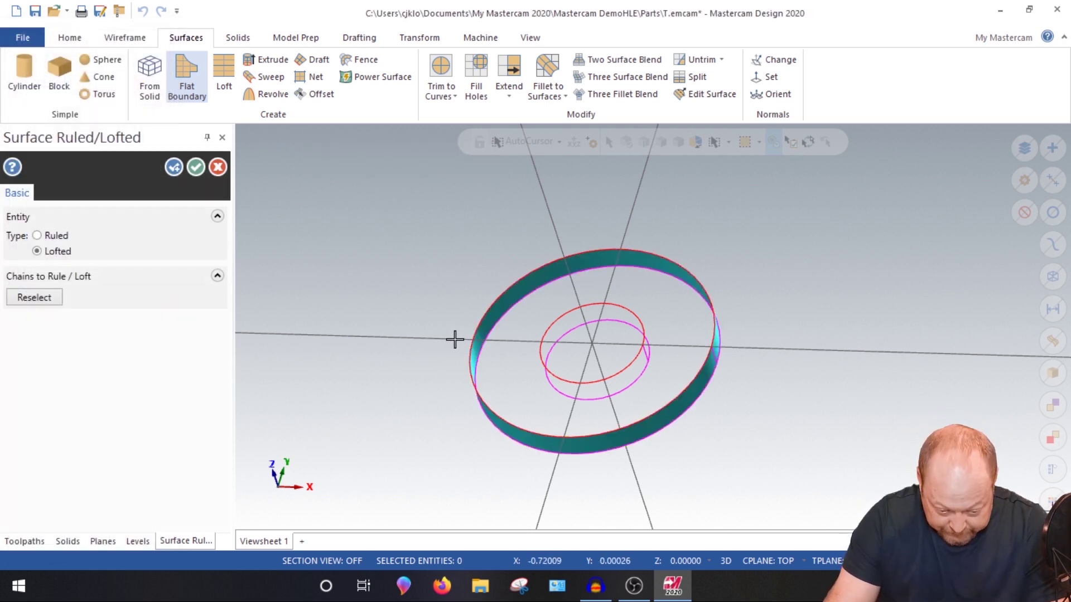
{"action": "key", "text": "Up"}
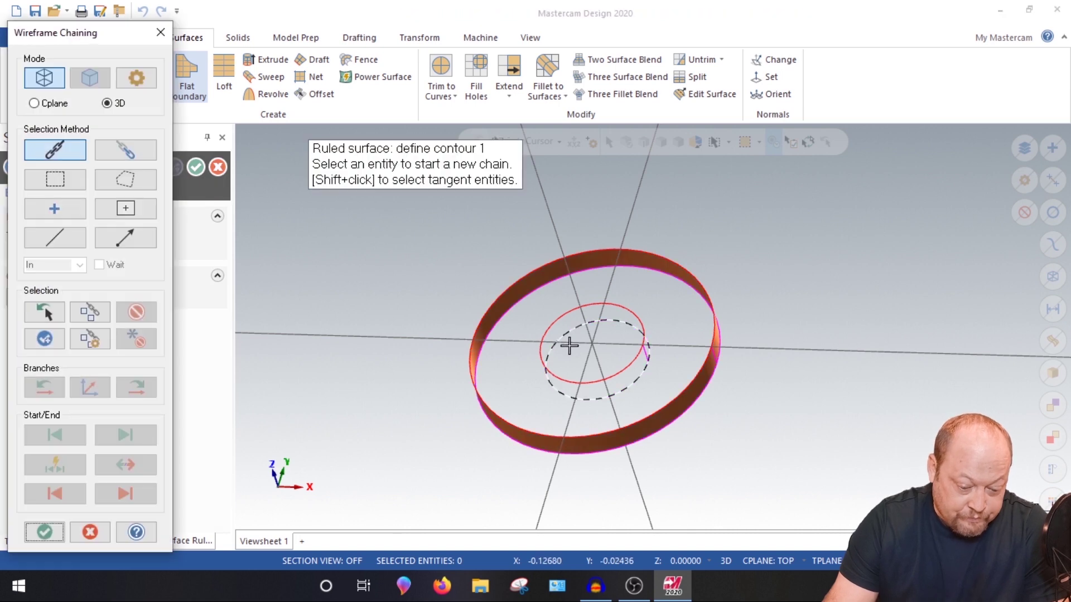
Create a ruled surface between the lower inner and lower outer circles to form the ring's bottom face
{"action": "left_click", "coordinate": [615, 326]}
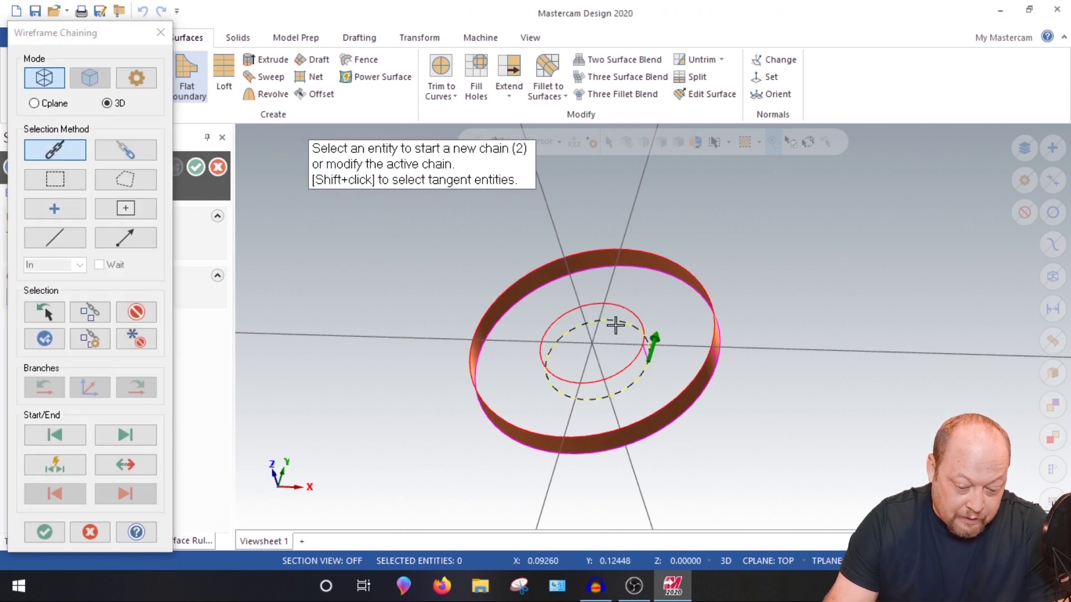
{"action": "left_click", "coordinate": [724, 347]}
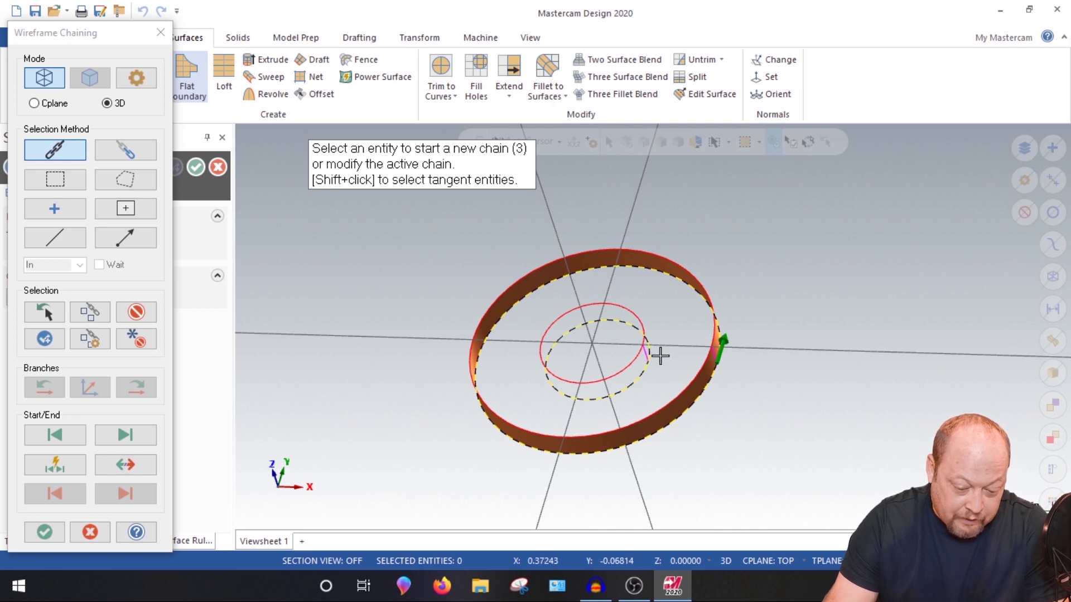
{"action": "key", "text": "Return"}
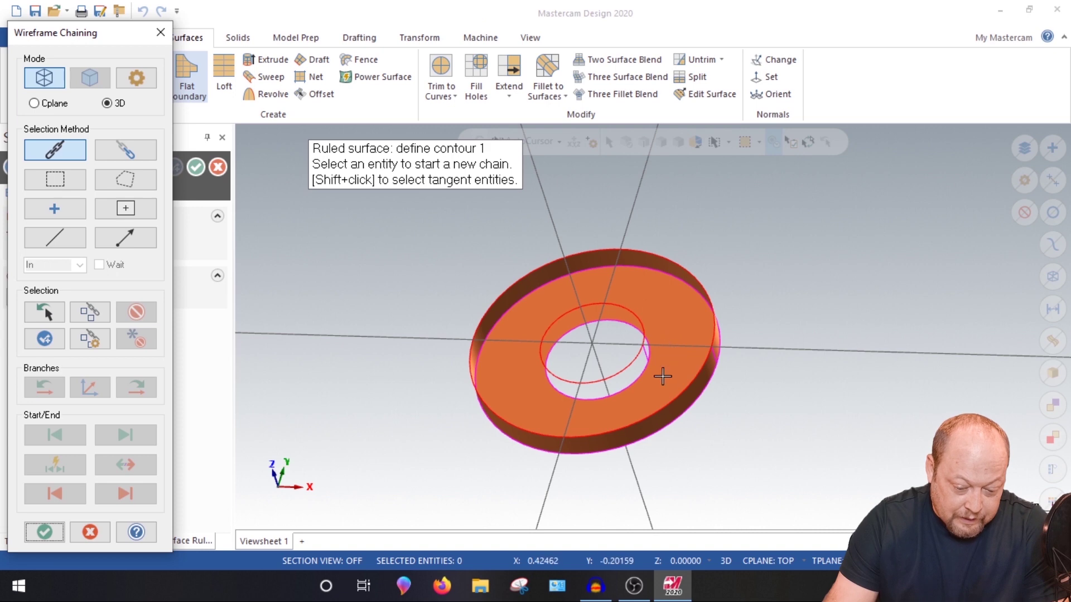
Create a ruled surface between the lower and upper inner circles to form the wall of the hole
{"action": "left_click", "coordinate": [643, 375]}
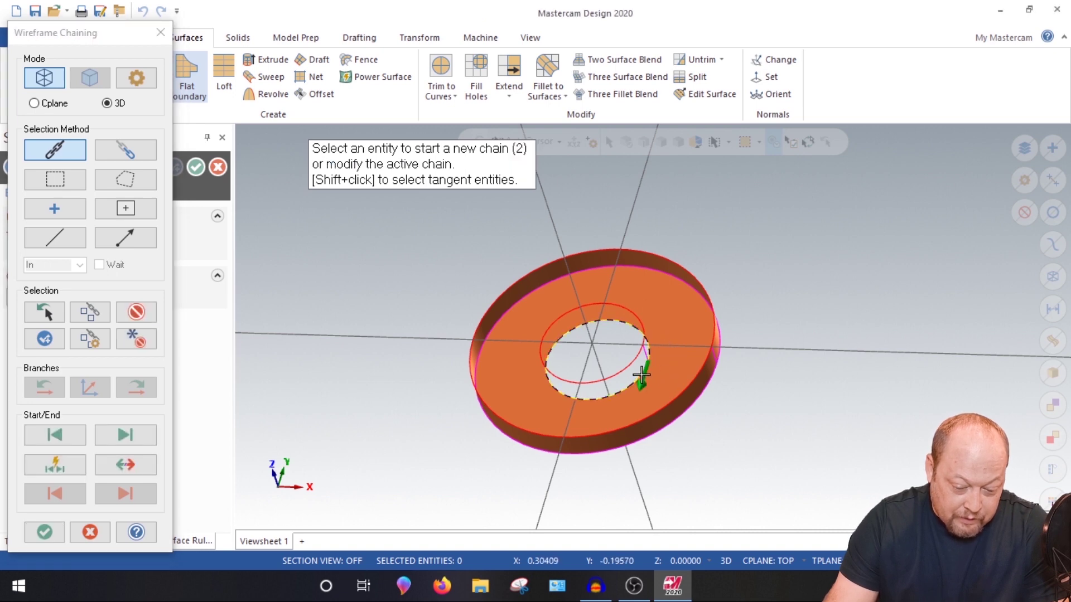
{"action": "left_click", "coordinate": [633, 362]}
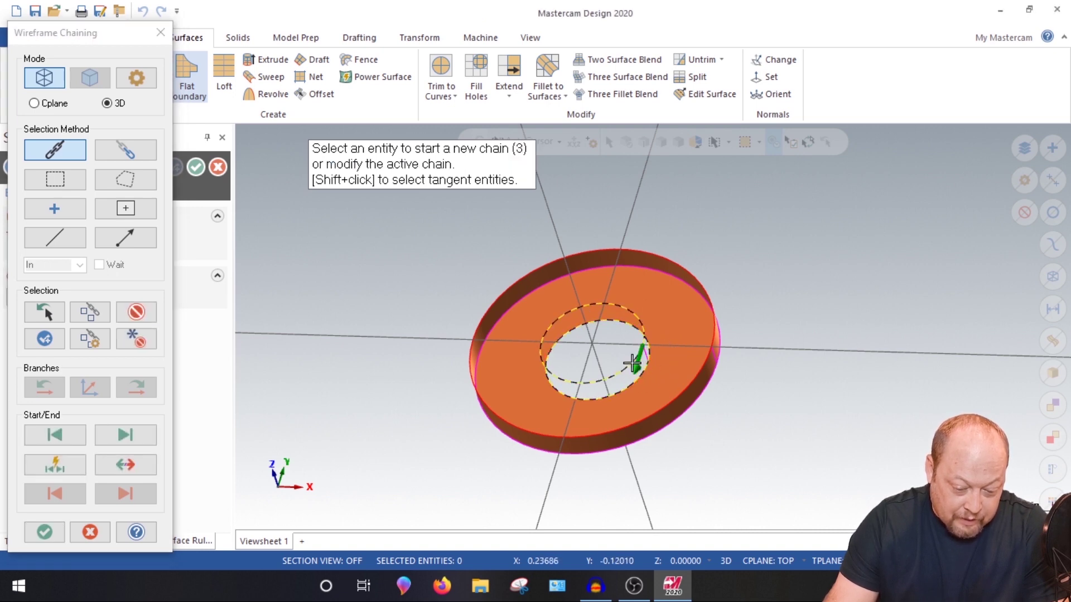
{"action": "key", "text": "Return"}
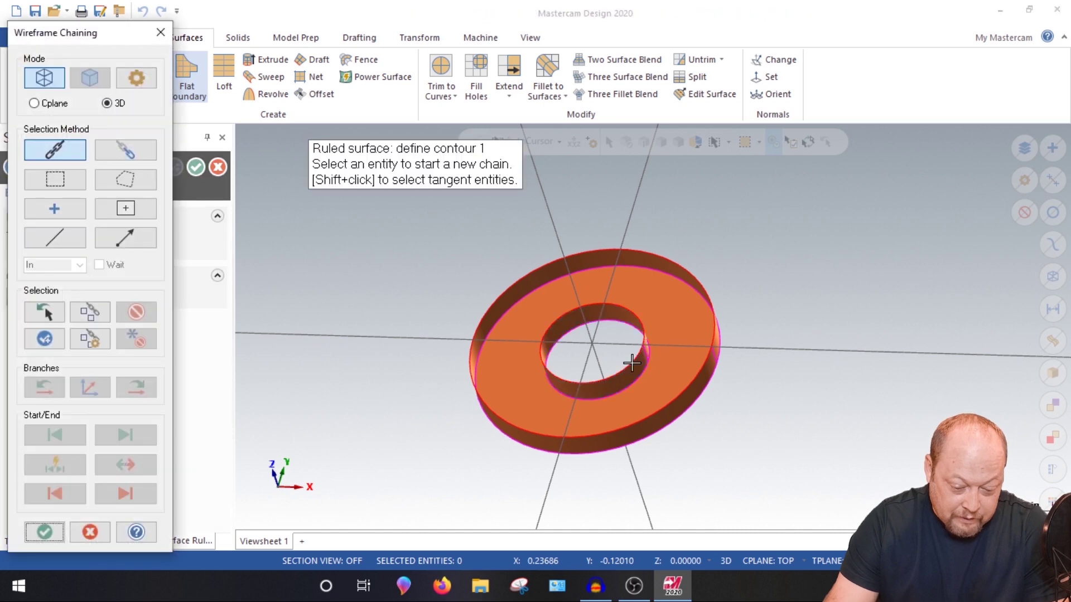
Create a ruled surface between the upper inner and outer circles as the top face, and finish the surface command
{"action": "left_click", "coordinate": [636, 359]}
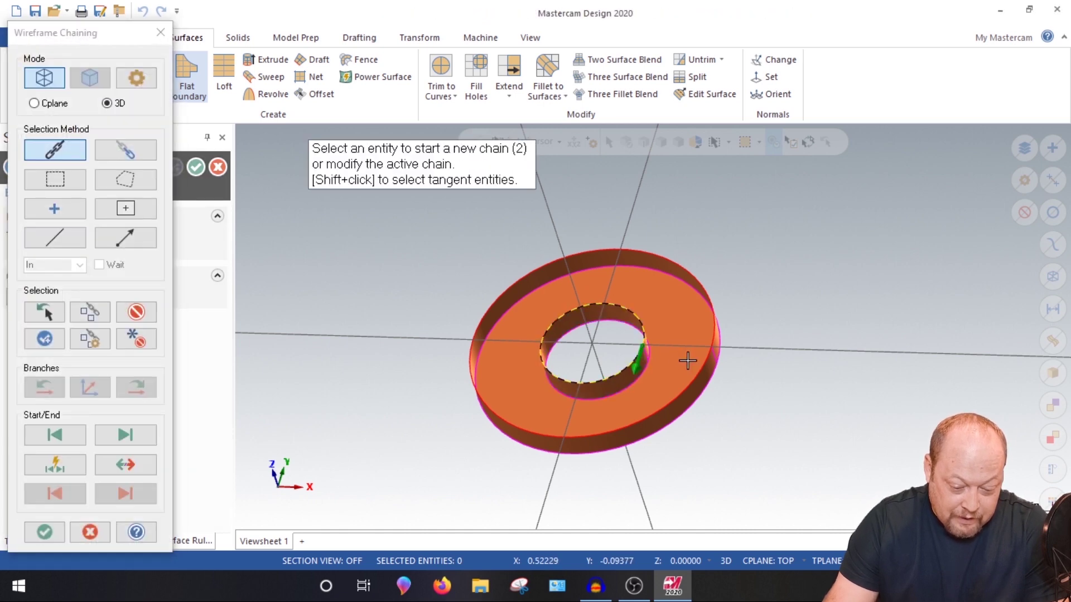
{"action": "left_click", "coordinate": [701, 363]}
{"action": "key", "text": "Return"}
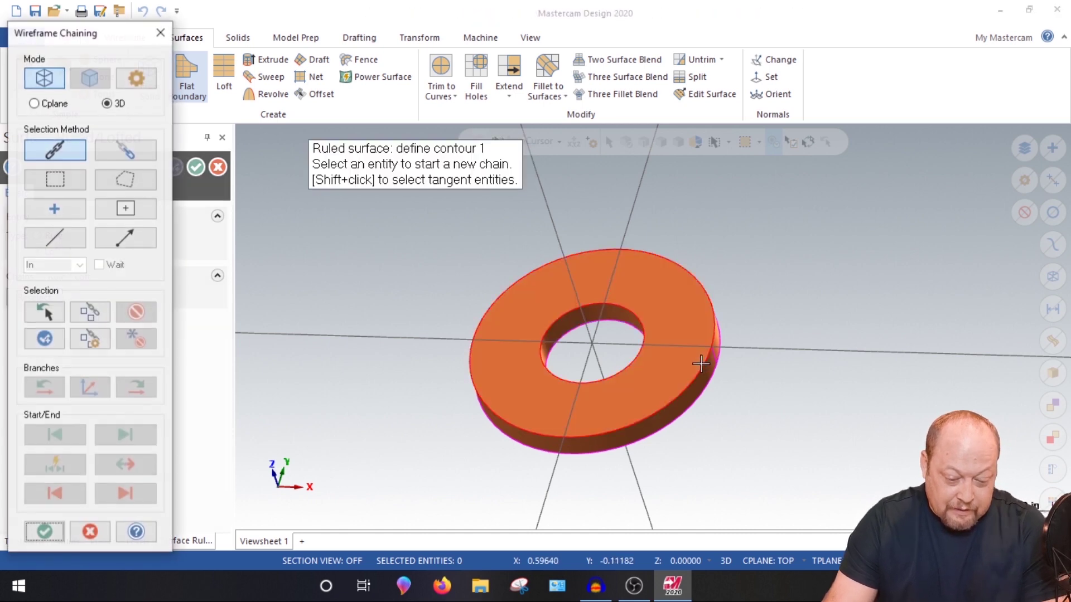
{"action": "left_click", "coordinate": [44, 532]}
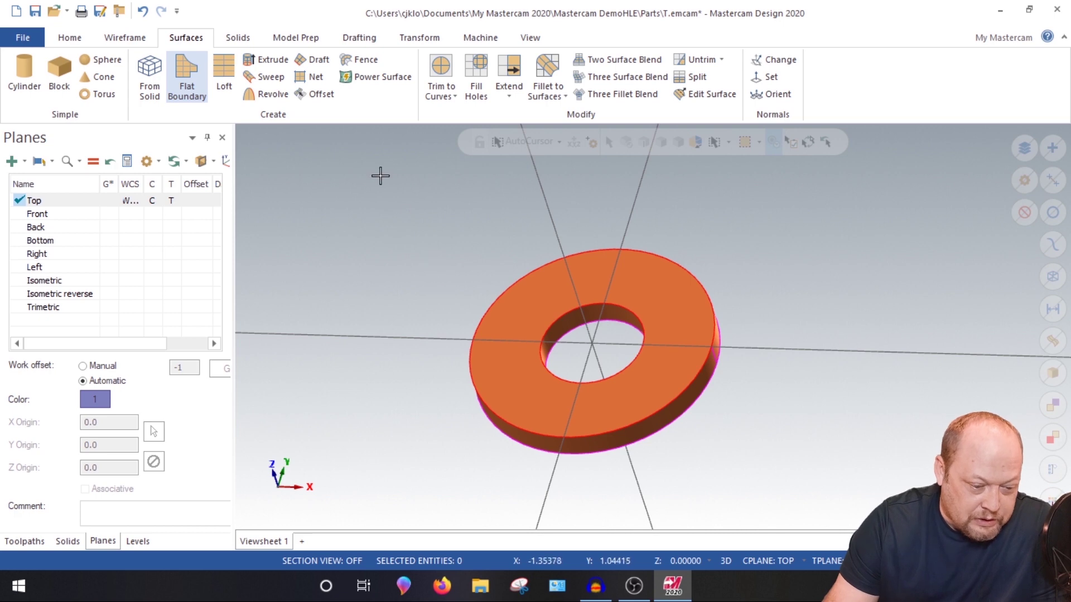
Stitch all the ring's surfaces into a solid with From Surfaces, deleting the original surfaces and using a 0.005 edge tolerance
{"action": "mouse_move", "coordinate": [445, 236]}
{"action": "middle_mouse_down"}
{"action": "mouse_move", "coordinate": [483, 270]}
{"action": "mouse_move", "coordinate": [468, 256]}
{"action": "middle_mouse_up"}
{"action": "left_click", "coordinate": [238, 37]}
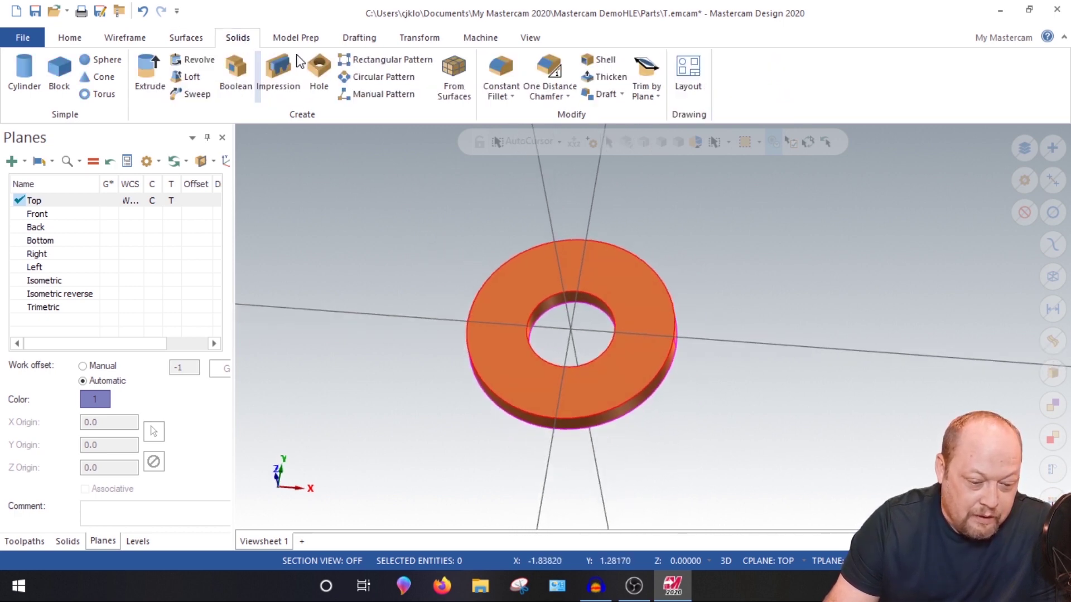
{"action": "left_click", "coordinate": [455, 89]}
{"action": "scroll", "coordinate": [564, 251], "scroll_direction": "down", "scroll_amount": 3}
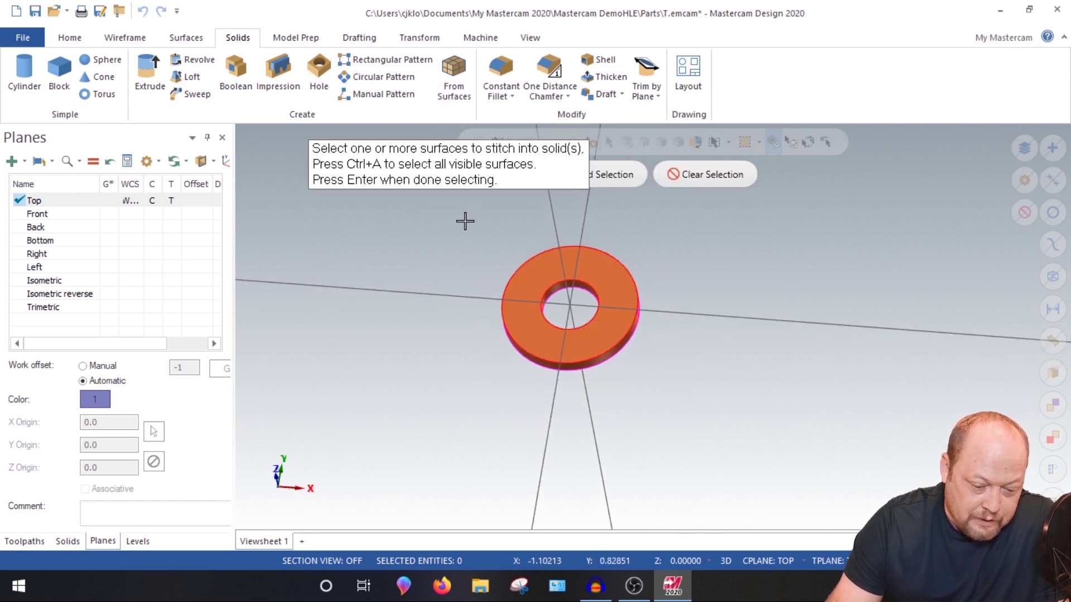
{"action": "left_click_drag", "start_coordinate": [465, 221], "coordinate": [722, 421]}
{"action": "left_click_drag", "start_coordinate": [412, 150], "coordinate": [354, 136]}
{"action": "left_click", "coordinate": [595, 175]}
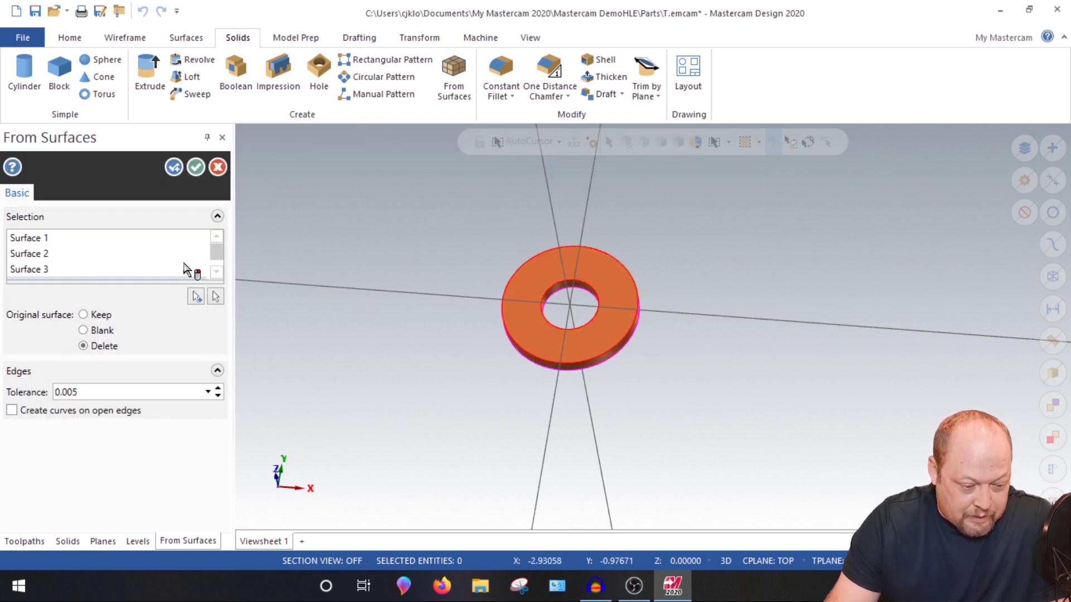
{"action": "left_click", "coordinate": [196, 168]}
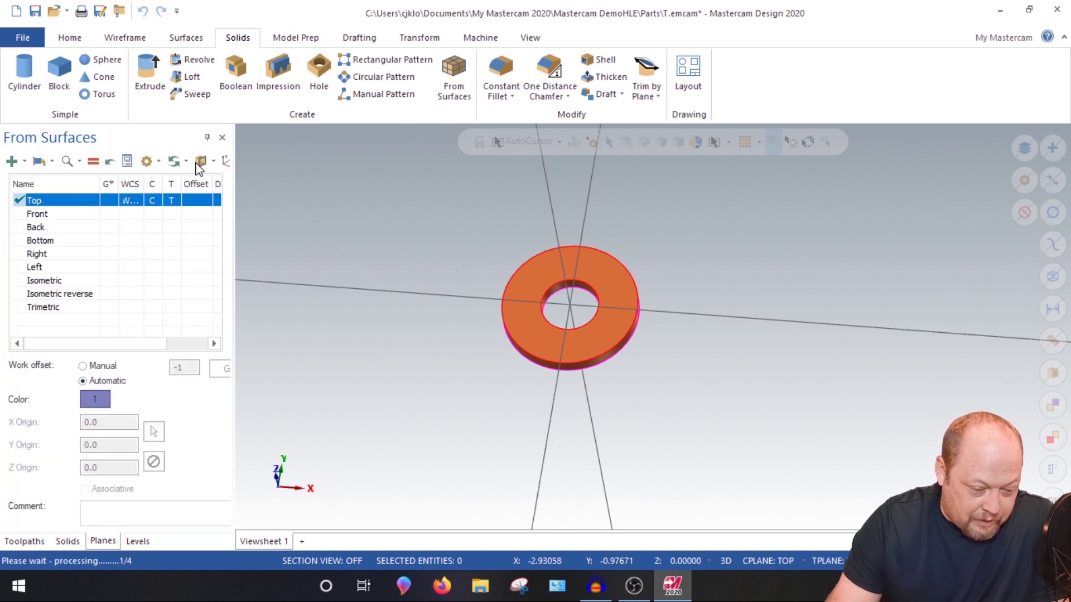
Select the ring solid, rename it as washer in the Solids manager, and collapse its operation tree
{"action": "left_click", "coordinate": [530, 281]}
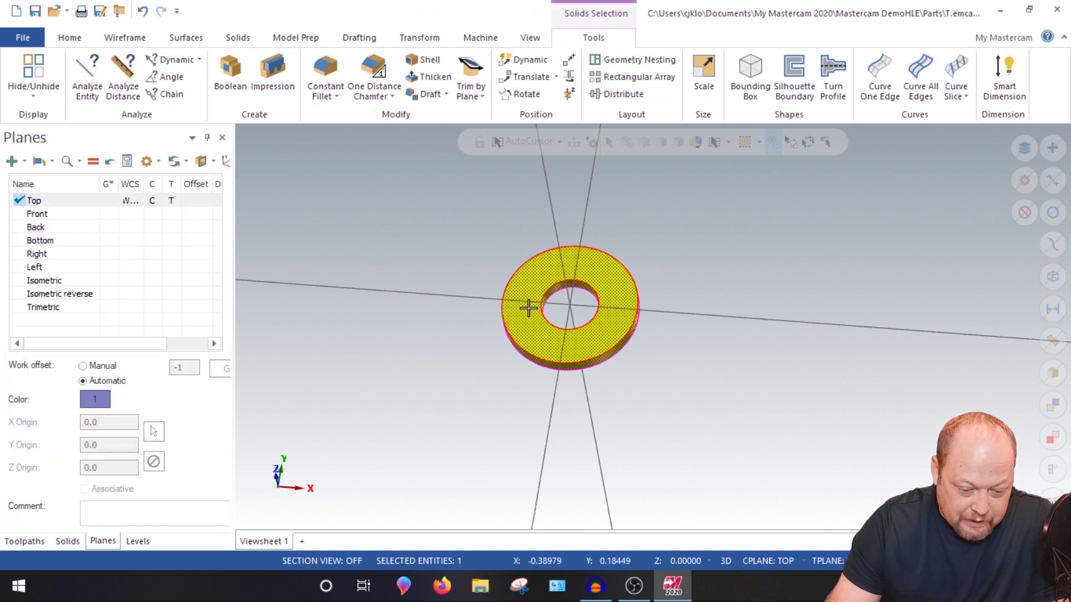
{"action": "mouse_move", "coordinate": [528, 306]}
{"action": "middle_mouse_down"}
{"action": "mouse_move", "coordinate": [485, 215]}
{"action": "mouse_move", "coordinate": [526, 333]}
{"action": "mouse_move", "coordinate": [520, 297]}
{"action": "middle_mouse_up"}
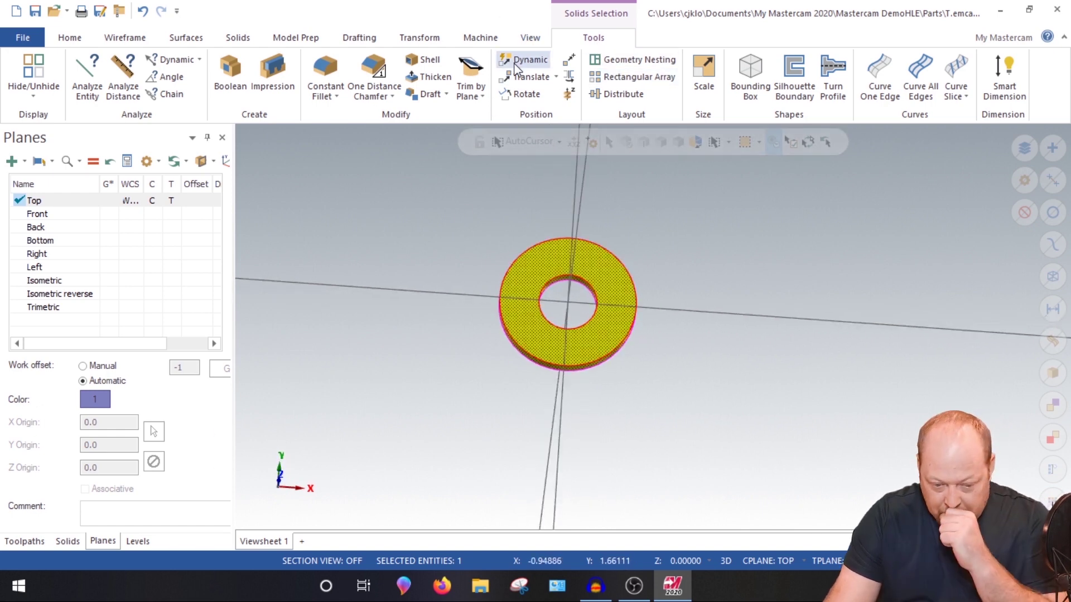
{"action": "left_click", "coordinate": [527, 39]}
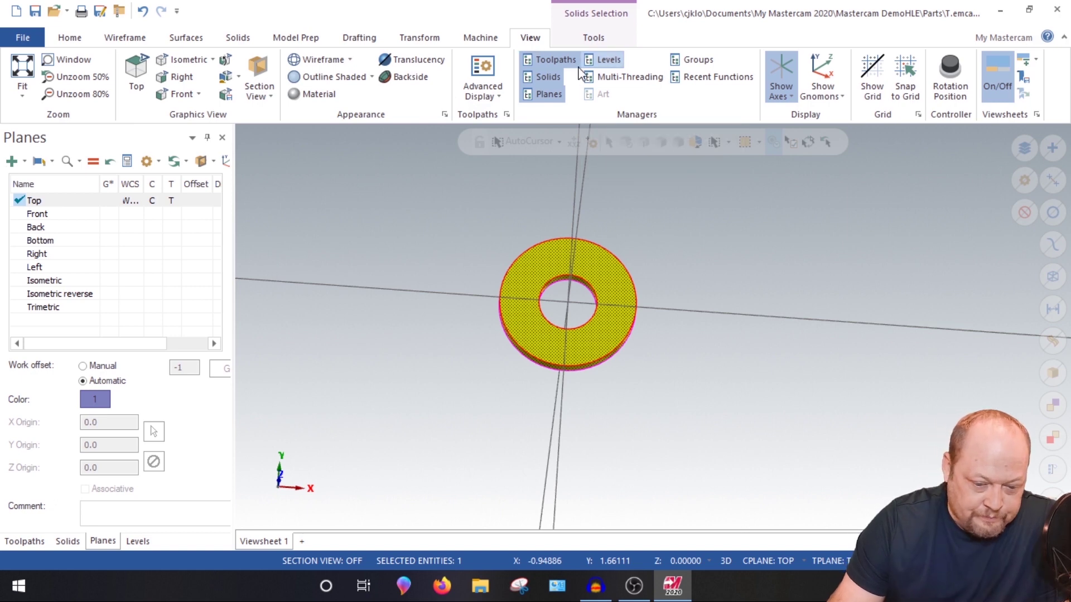
{"action": "left_click", "coordinate": [71, 543]}
{"action": "left_click", "coordinate": [13, 183]}
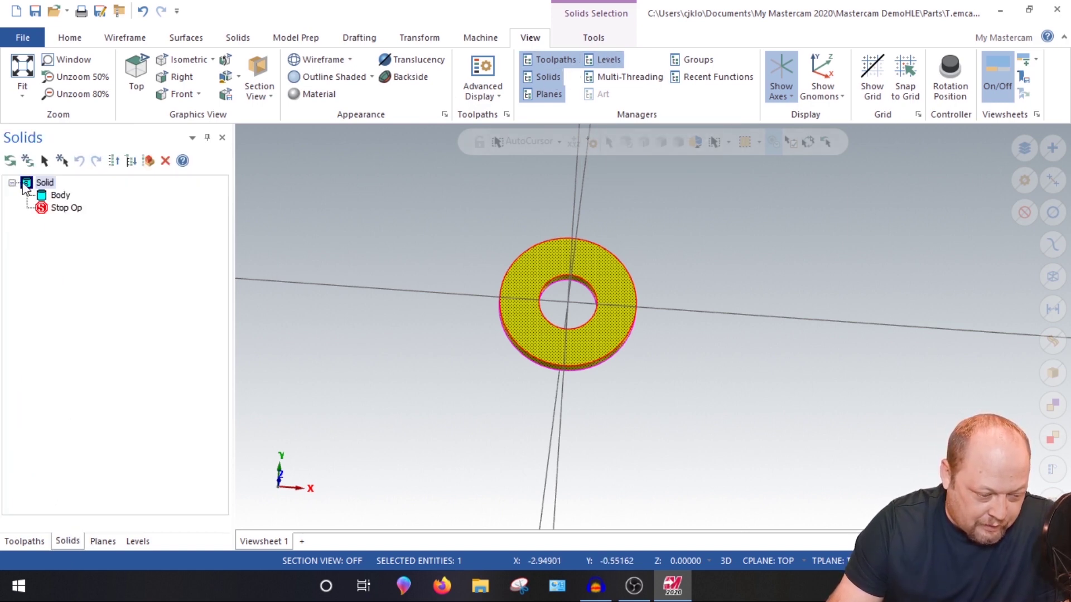
{"action": "left_click", "coordinate": [50, 183]}
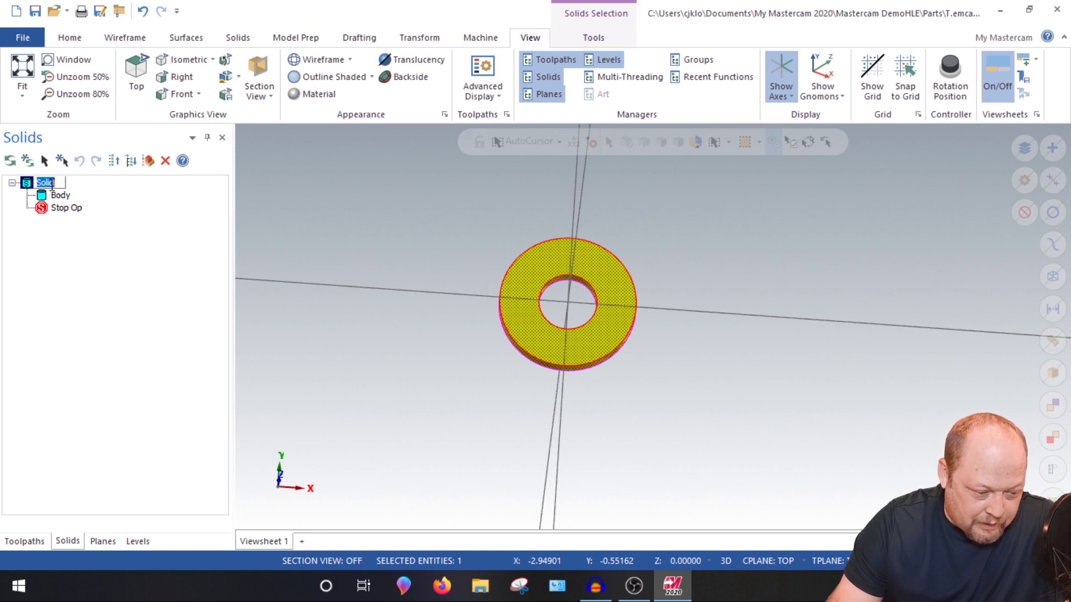
{"action": "type", "text": "washer"}
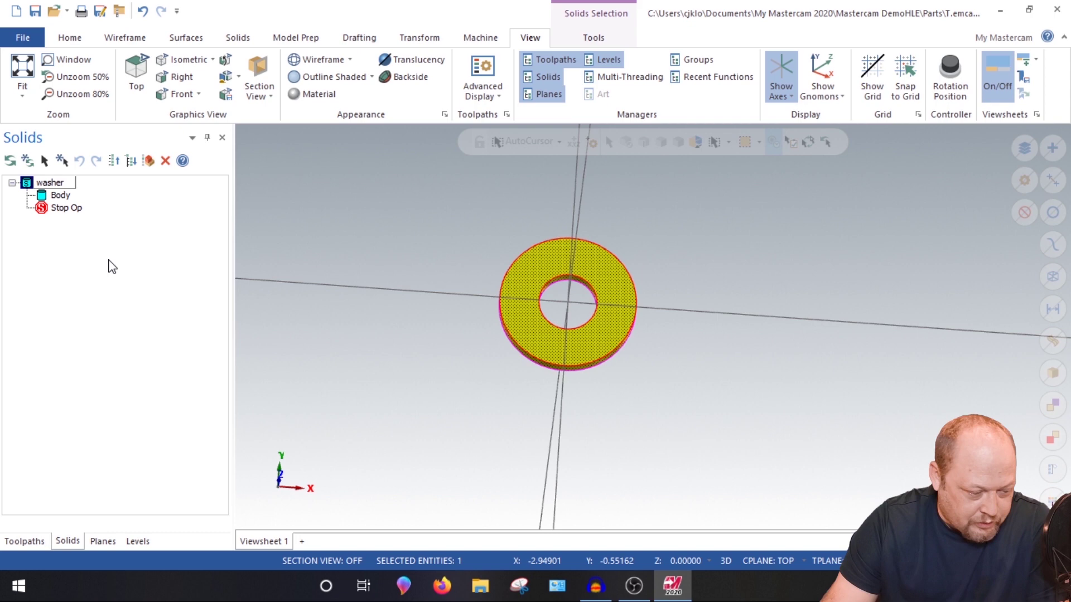
{"action": "key", "text": "Return"}
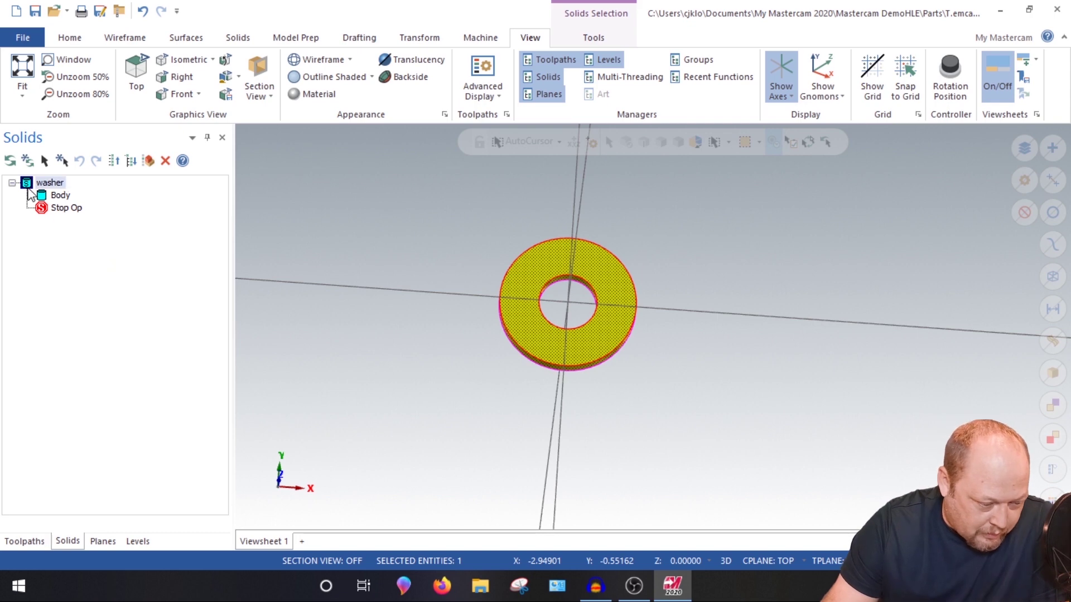
{"action": "left_click", "coordinate": [11, 183]}
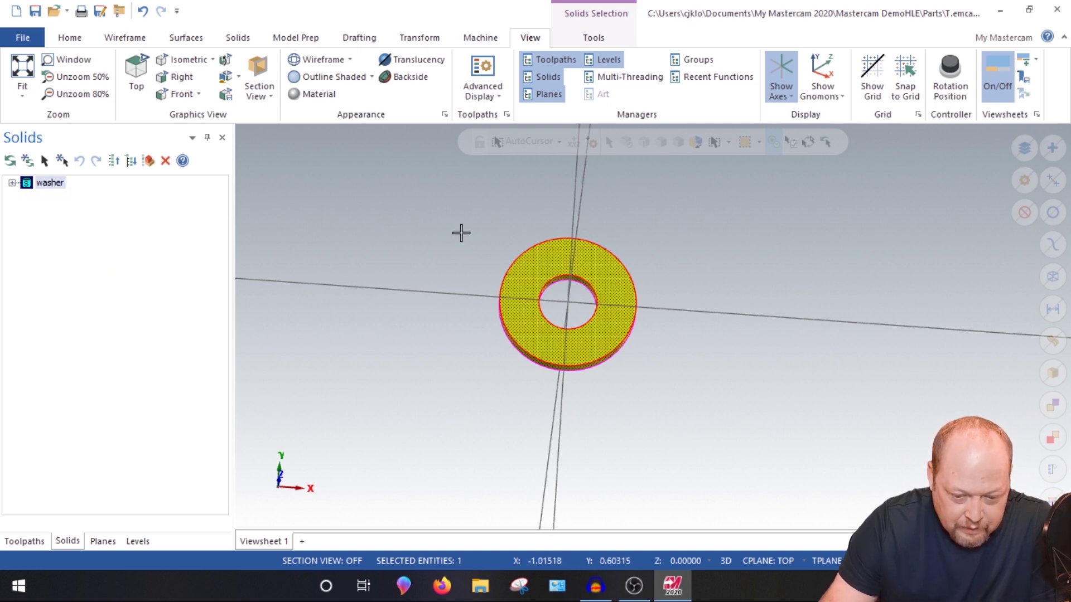
Bring up the solid modelling commands for the washer
{"action": "middle_click_drag", "start_coordinate": [461, 232], "coordinate": [416, 200]}
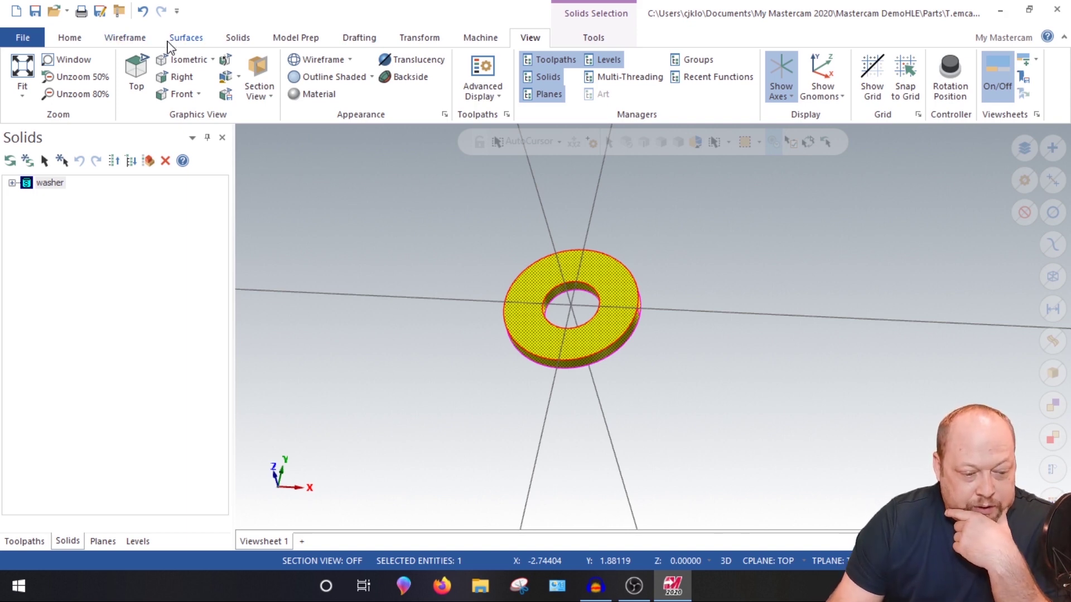
{"action": "left_click", "coordinate": [240, 38]}
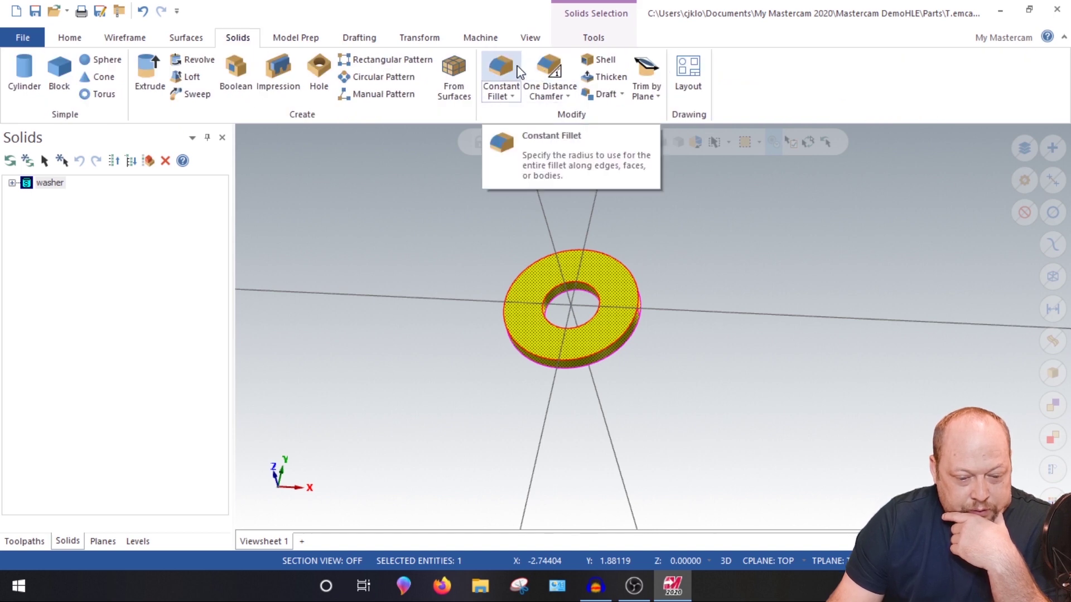